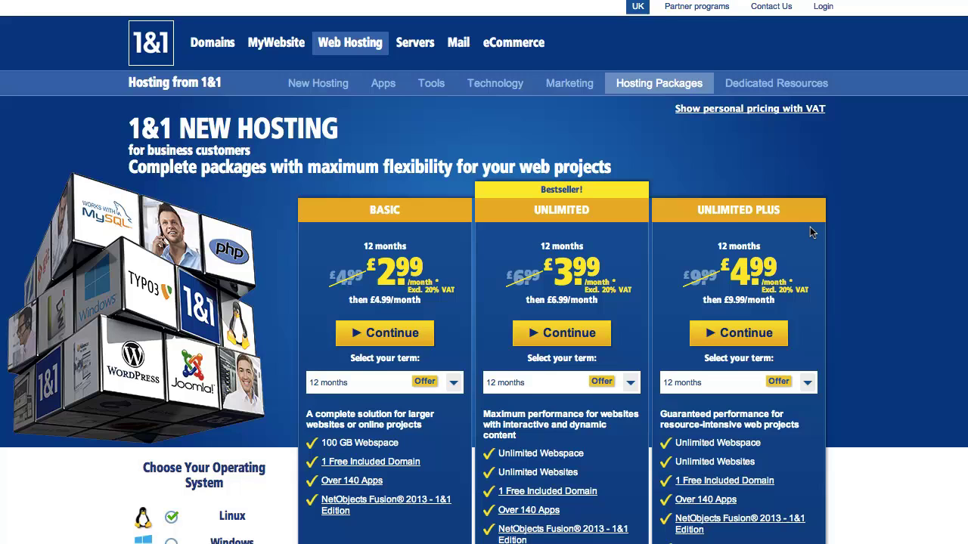
Scroll the account overview down to the Hosting box and open the 1&1 App Centre.
{"action": "scroll", "coordinate": [812, 230], "scroll_direction": "down", "scroll_amount": 1}
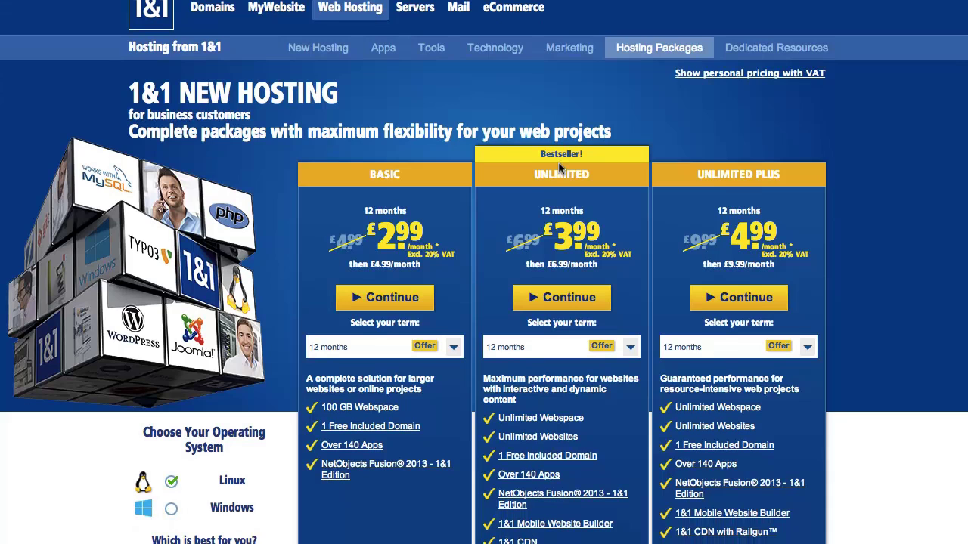
{"action": "scroll", "coordinate": [552, 208], "scroll_direction": "up", "scroll_amount": 1}
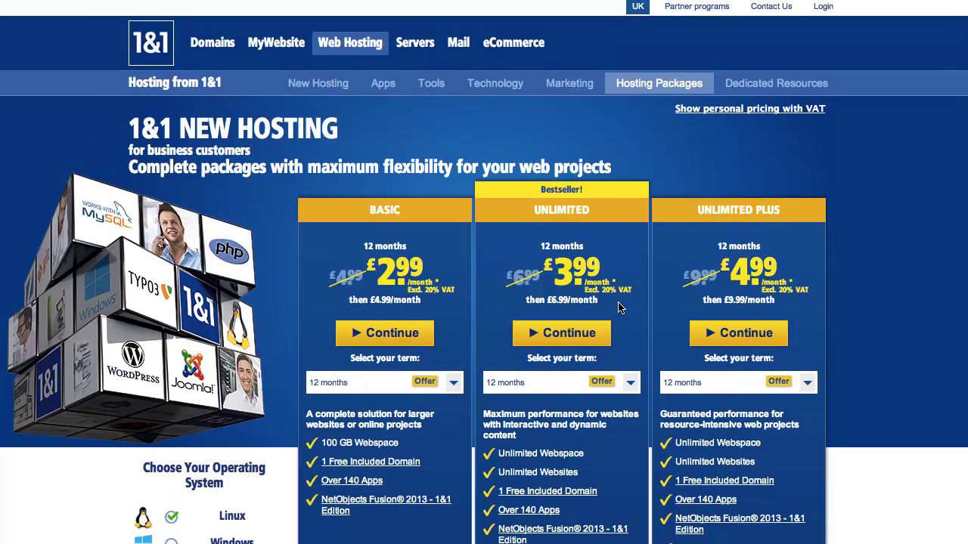
{"action": "scroll", "coordinate": [618, 307], "scroll_direction": "down", "scroll_amount": 1}
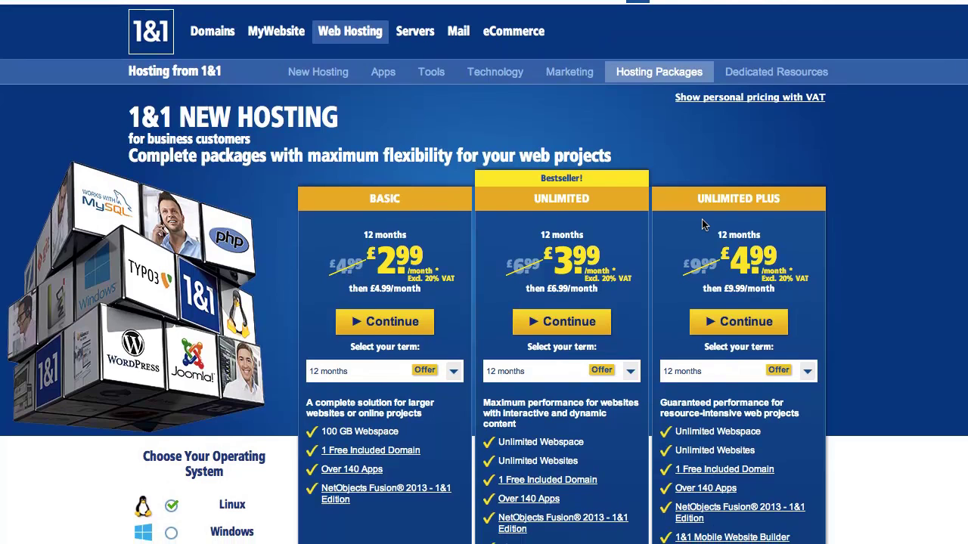
{"action": "scroll", "coordinate": [711, 290], "scroll_direction": "up", "scroll_amount": 1}
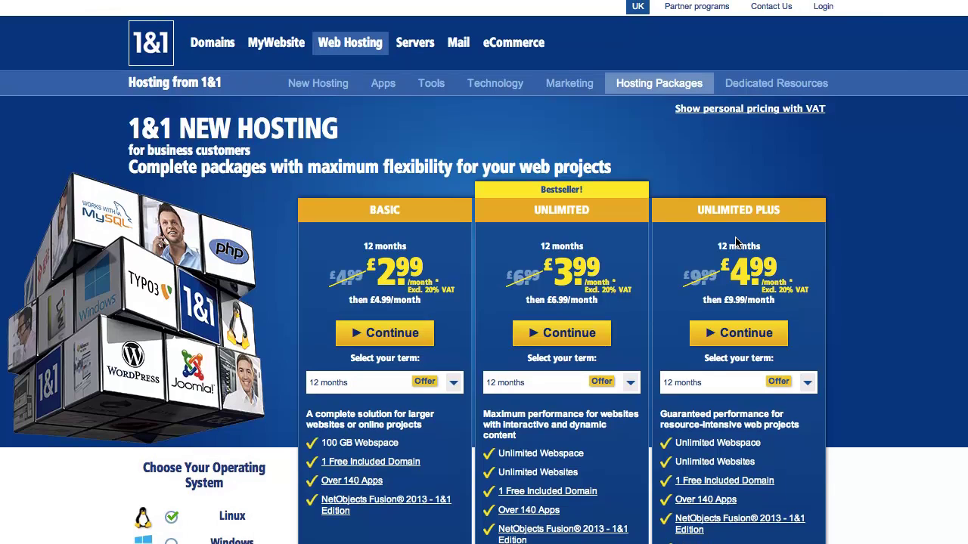
{"action": "scroll", "coordinate": [736, 241], "scroll_direction": "down", "scroll_amount": 1}
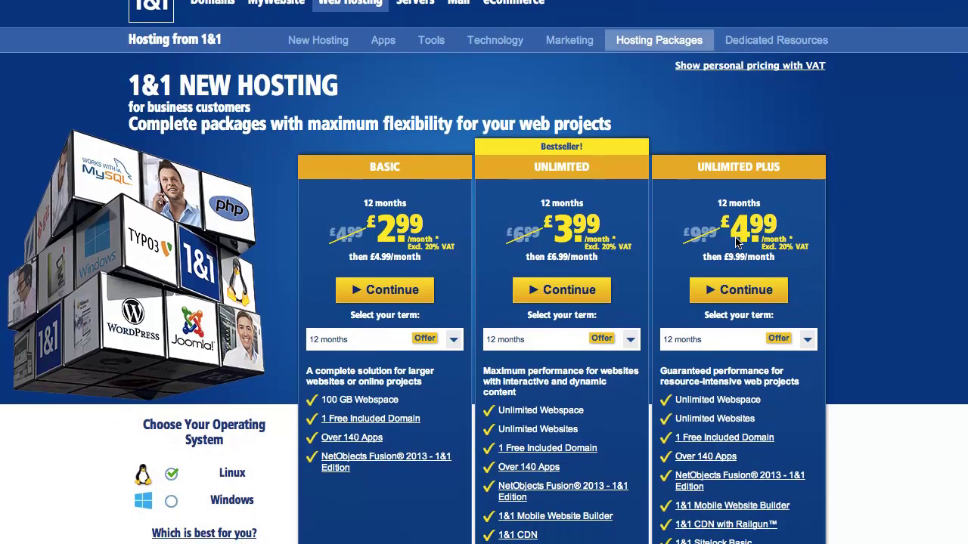
{"action": "scroll", "coordinate": [736, 240], "scroll_direction": "up", "scroll_amount": 1}
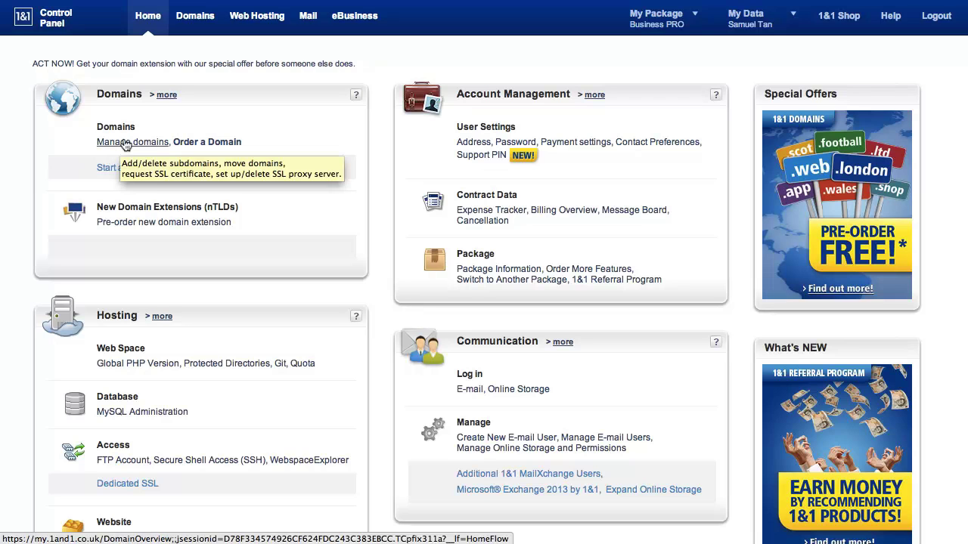
{"action": "scroll", "coordinate": [190, 107], "scroll_direction": "down", "scroll_amount": 1}
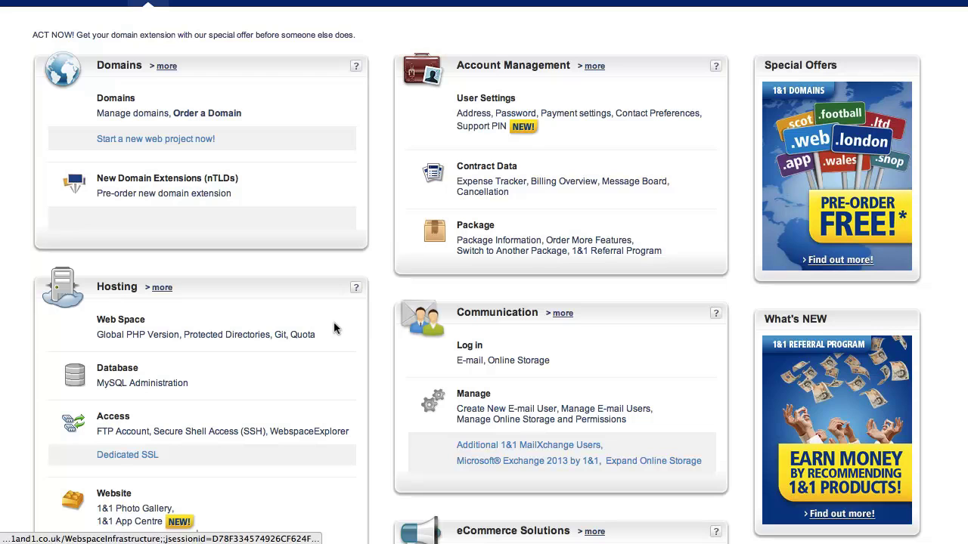
{"action": "scroll", "coordinate": [356, 334], "scroll_direction": "down", "scroll_amount": 1}
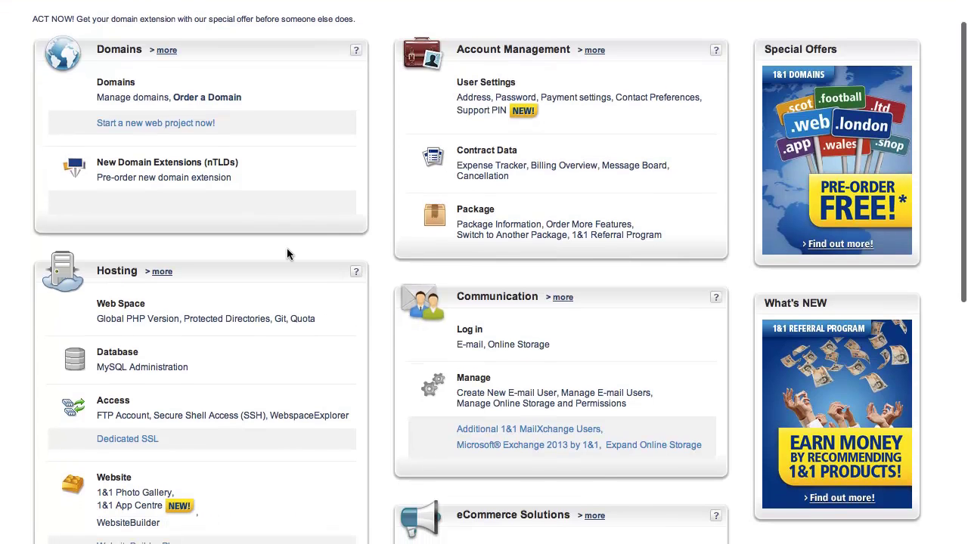
{"action": "scroll", "coordinate": [292, 253], "scroll_direction": "up", "scroll_amount": 2}
{"action": "scroll", "coordinate": [297, 239], "scroll_direction": "down", "scroll_amount": 1}
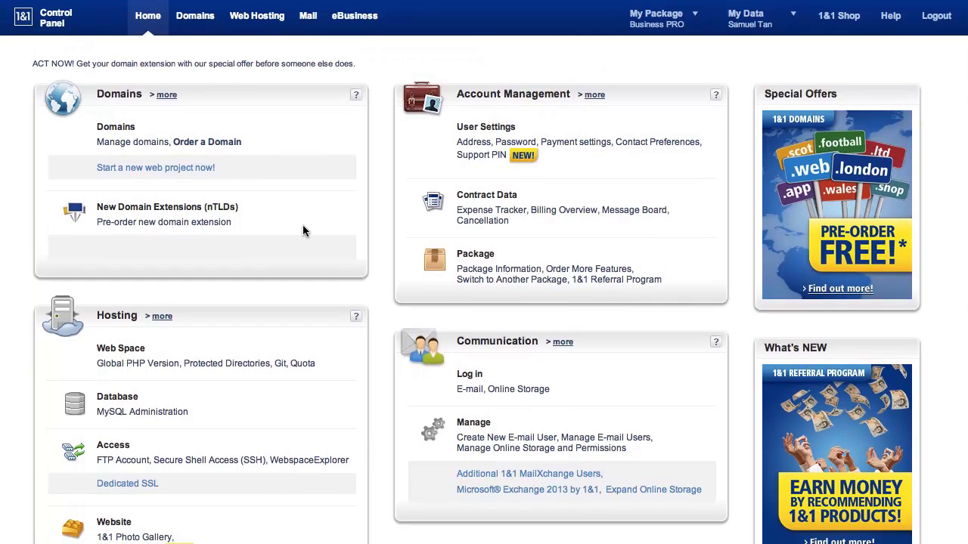
{"action": "scroll", "coordinate": [302, 226], "scroll_direction": "down", "scroll_amount": 2}
{"action": "scroll", "coordinate": [297, 217], "scroll_direction": "up", "scroll_amount": 2}
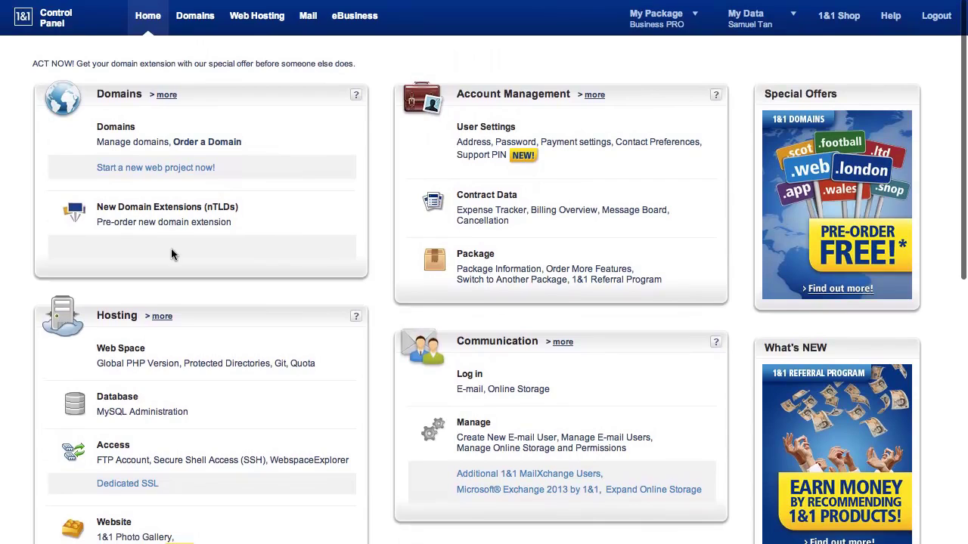
{"action": "scroll", "coordinate": [269, 272], "scroll_direction": "down", "scroll_amount": 3}
{"action": "scroll", "coordinate": [265, 311], "scroll_direction": "down", "scroll_amount": 2}
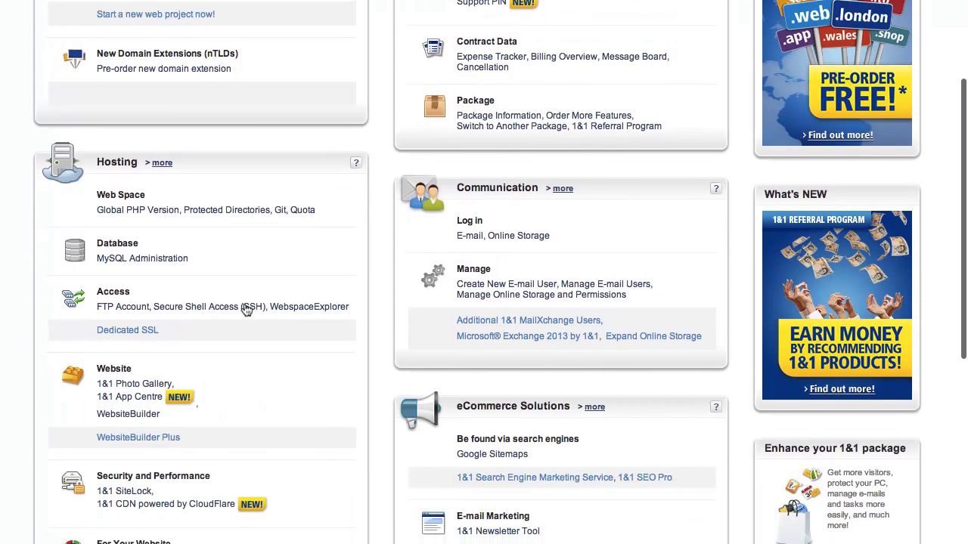
{"action": "scroll", "coordinate": [139, 347], "scroll_direction": "down", "scroll_amount": 1}
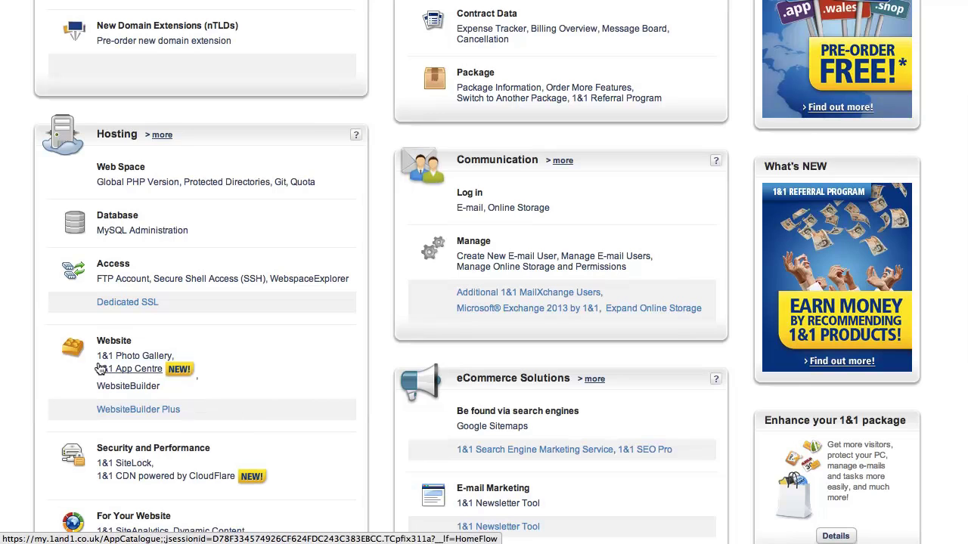
{"action": "left_click", "coordinate": [106, 368]}
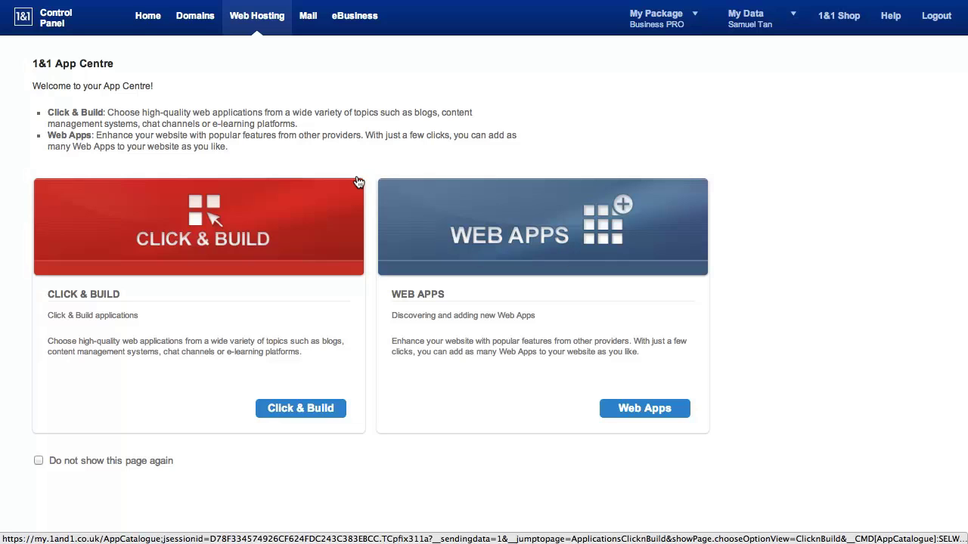
Open the Click & Build application catalogue from the App Centre banner.
{"action": "left_click", "coordinate": [189, 219]}
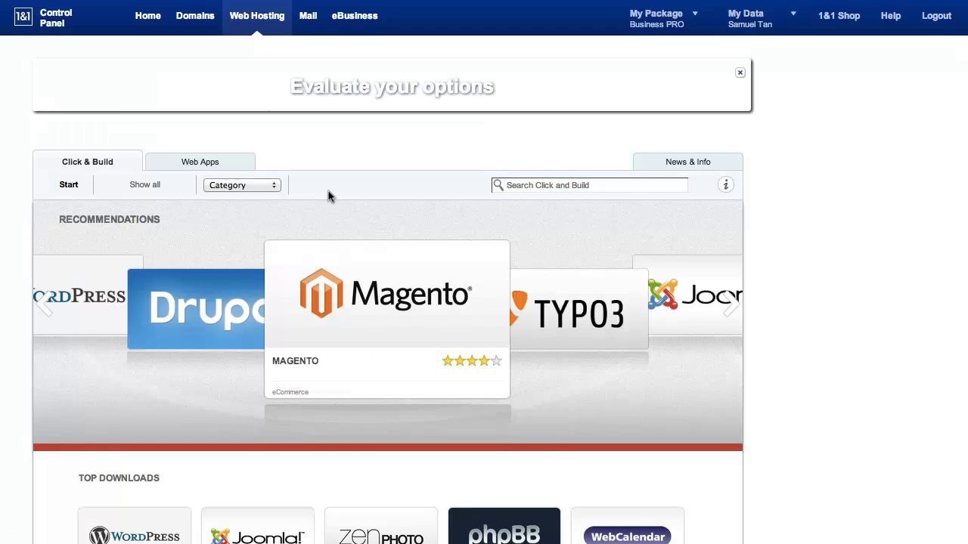
Rotate the recommendations to WordPress and start installing it from Top Downloads.
{"action": "scroll", "coordinate": [426, 225], "scroll_direction": "down", "scroll_amount": 1}
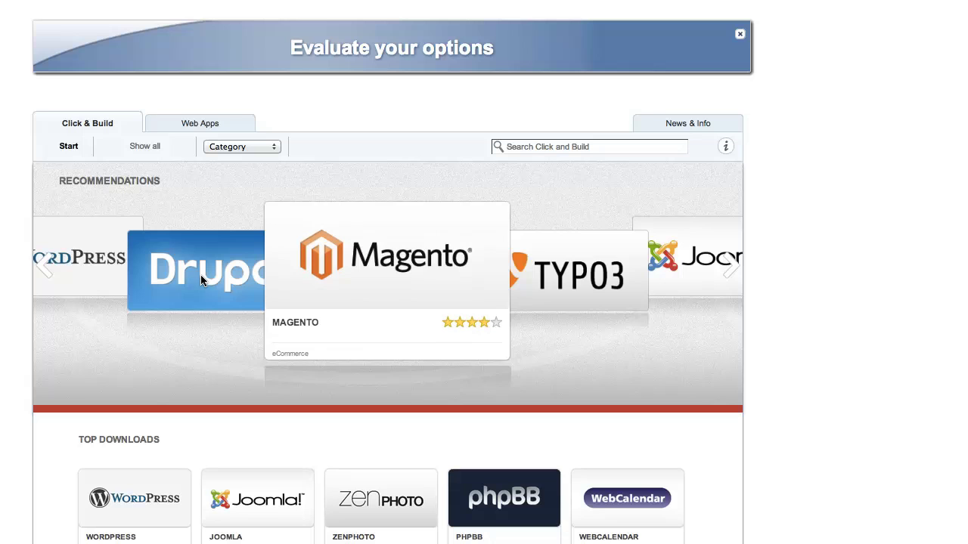
{"action": "left_click", "coordinate": [36, 264]}
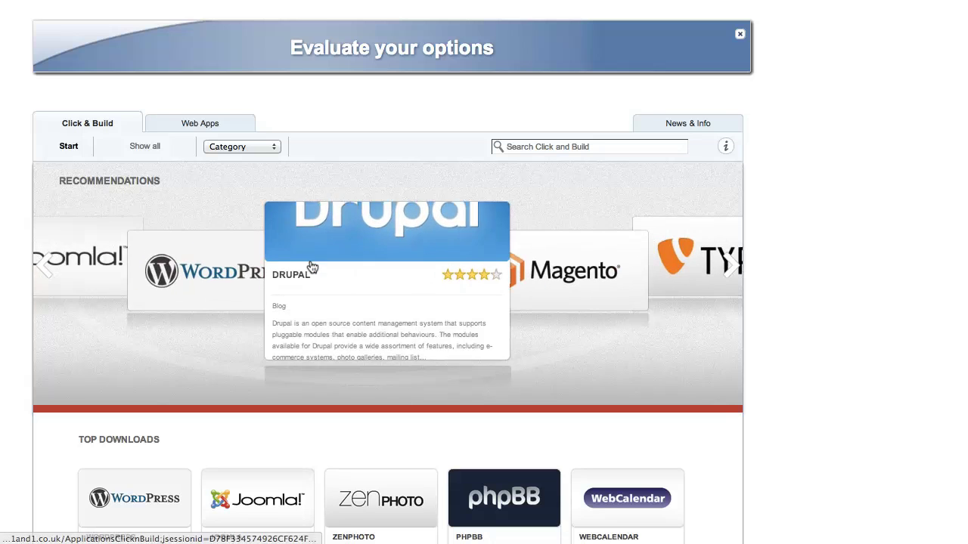
{"action": "left_click", "coordinate": [35, 265]}
{"action": "mouse_move", "coordinate": [386, 257]}
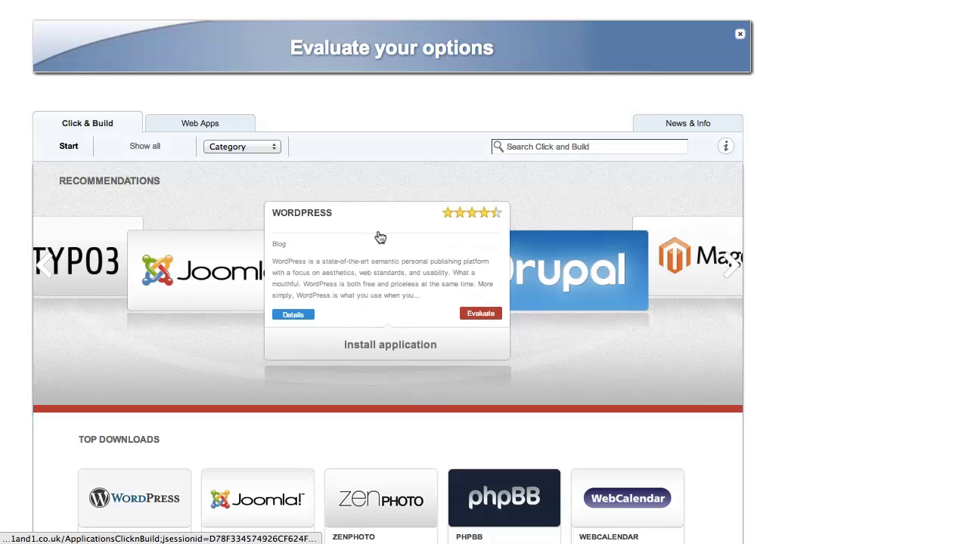
{"action": "scroll", "coordinate": [807, 257], "scroll_direction": "down", "scroll_amount": 3}
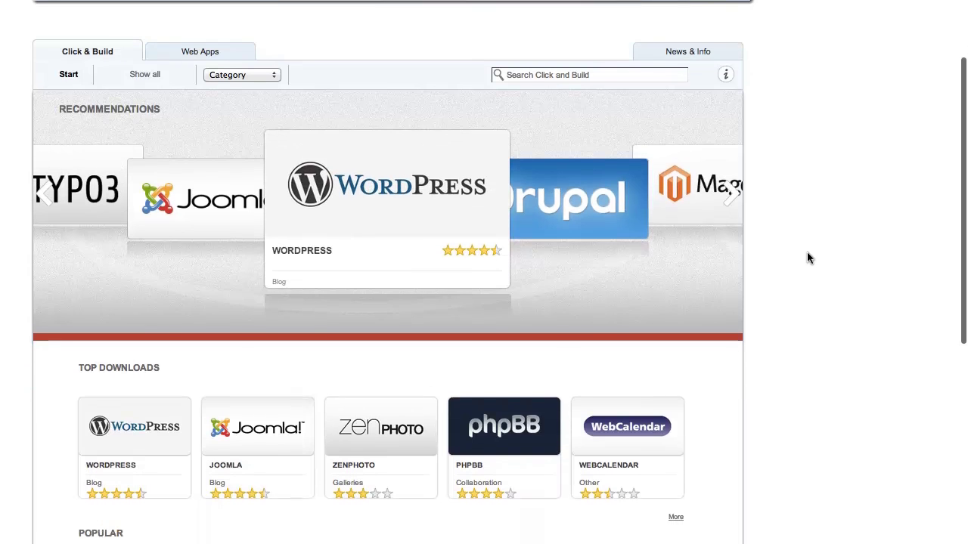
{"action": "scroll", "coordinate": [270, 252], "scroll_direction": "down", "scroll_amount": 1}
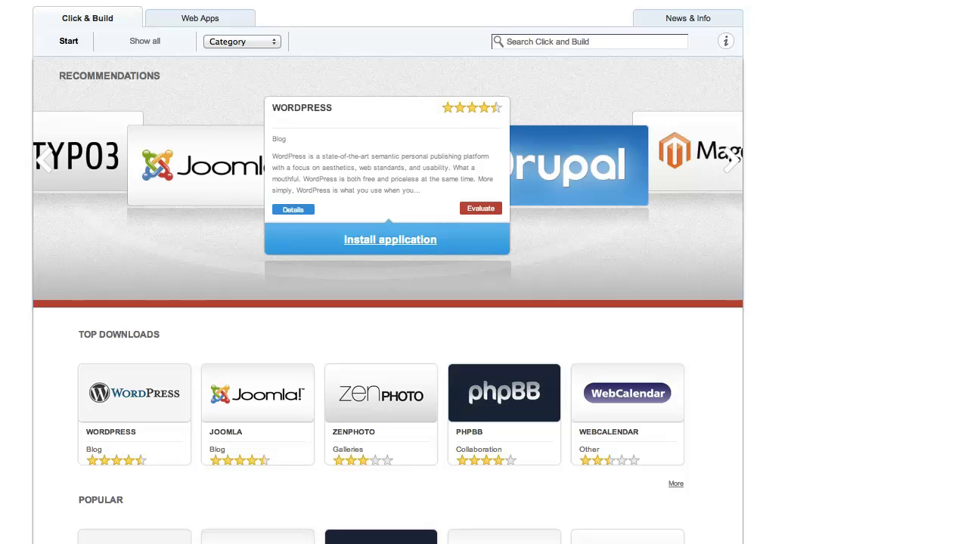
{"action": "left_click", "coordinate": [390, 239]}
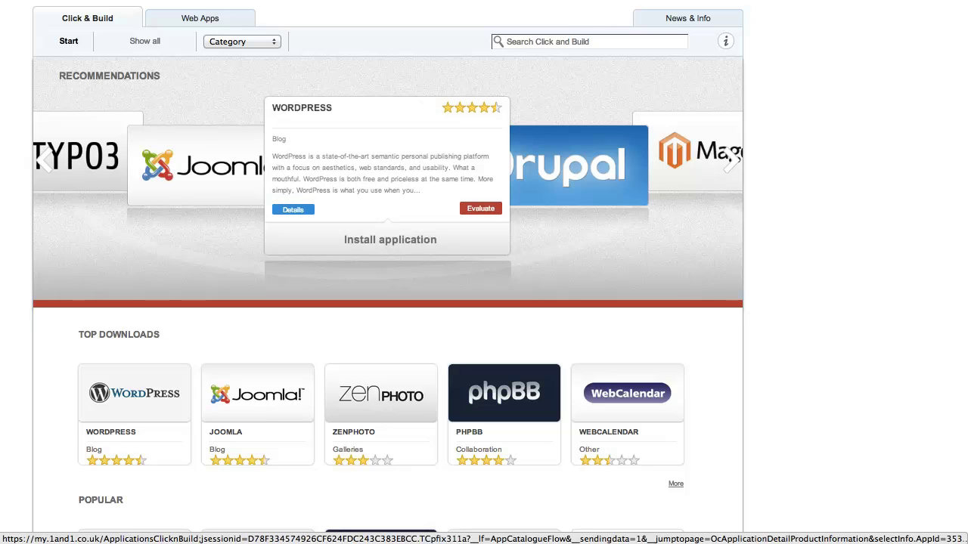
{"action": "scroll", "coordinate": [388, 272], "scroll_direction": "down", "scroll_amount": 5}
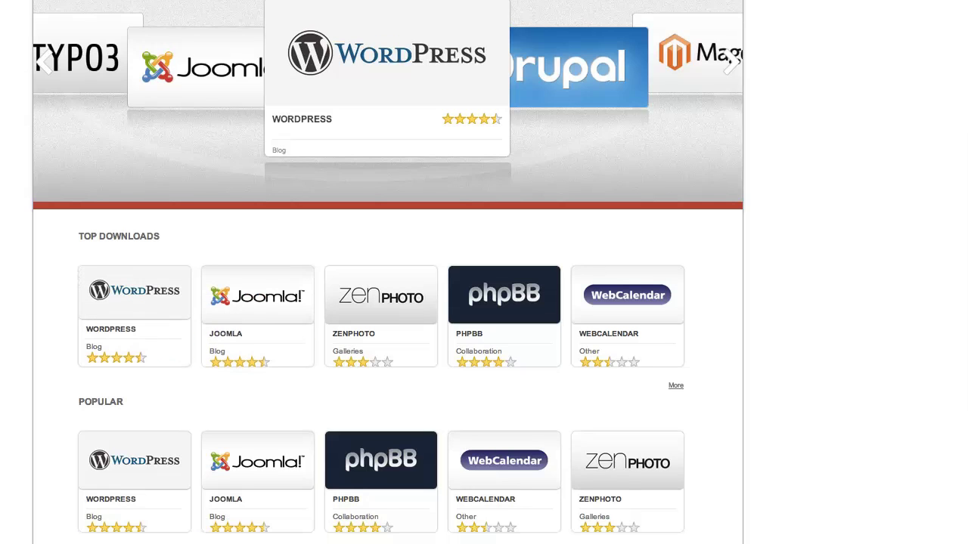
{"action": "scroll", "coordinate": [135, 317], "scroll_direction": "down", "scroll_amount": 1}
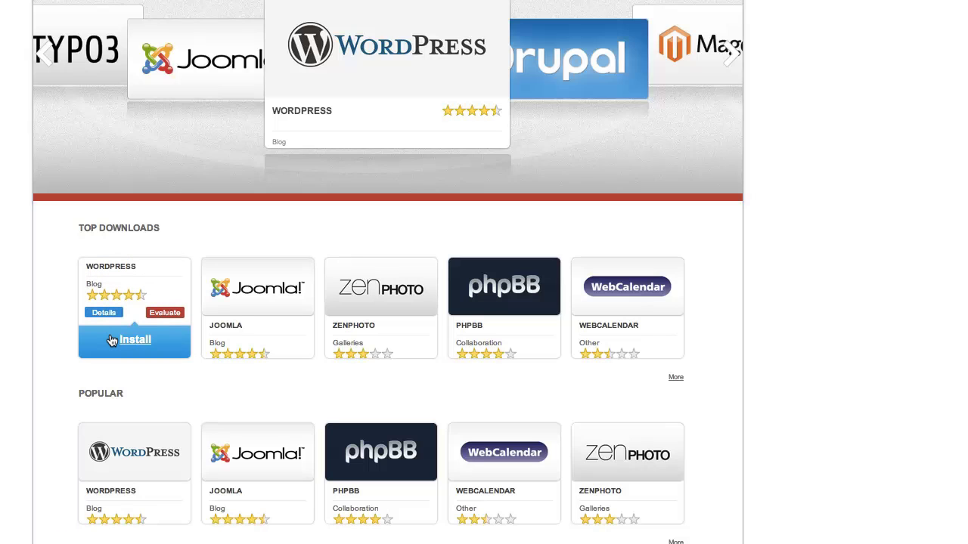
{"action": "left_click", "coordinate": [111, 340]}
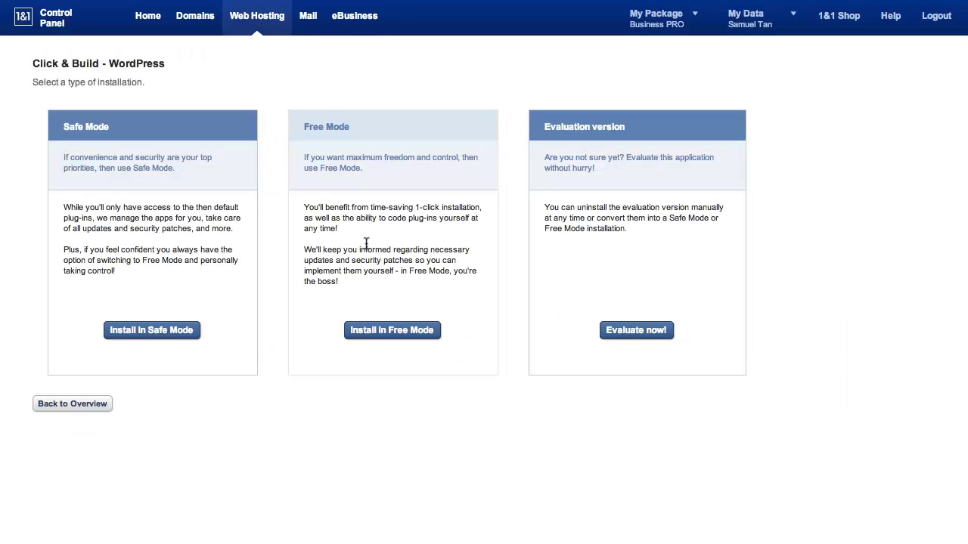
Choose the Free Mode installation option for WordPress.
{"action": "mouse_move", "coordinate": [367, 244]}
{"action": "left_mouse_down"}
{"action": "mouse_move", "coordinate": [392, 274]}
{"action": "mouse_move", "coordinate": [350, 249]}
{"action": "left_mouse_up"}
{"action": "left_click", "coordinate": [378, 284]}
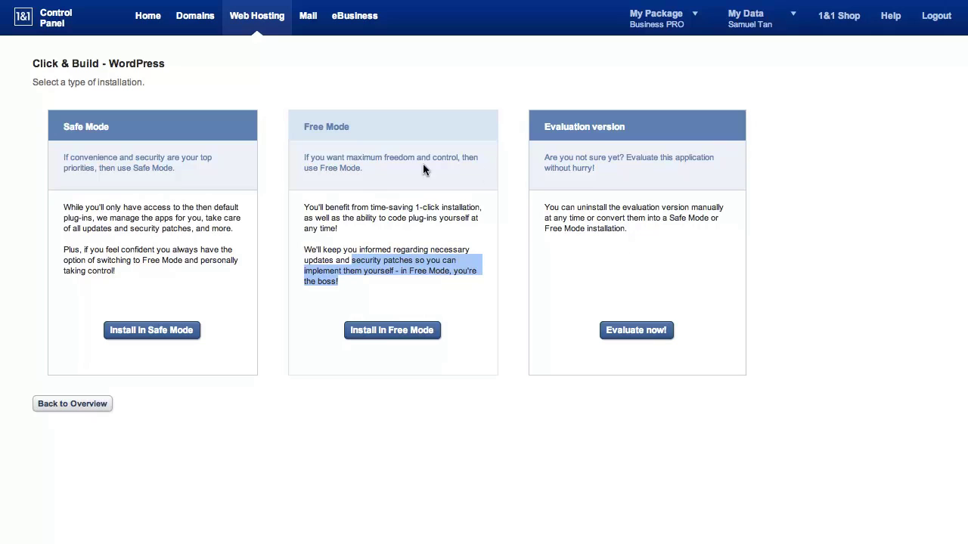
{"action": "left_click", "coordinate": [384, 330]}
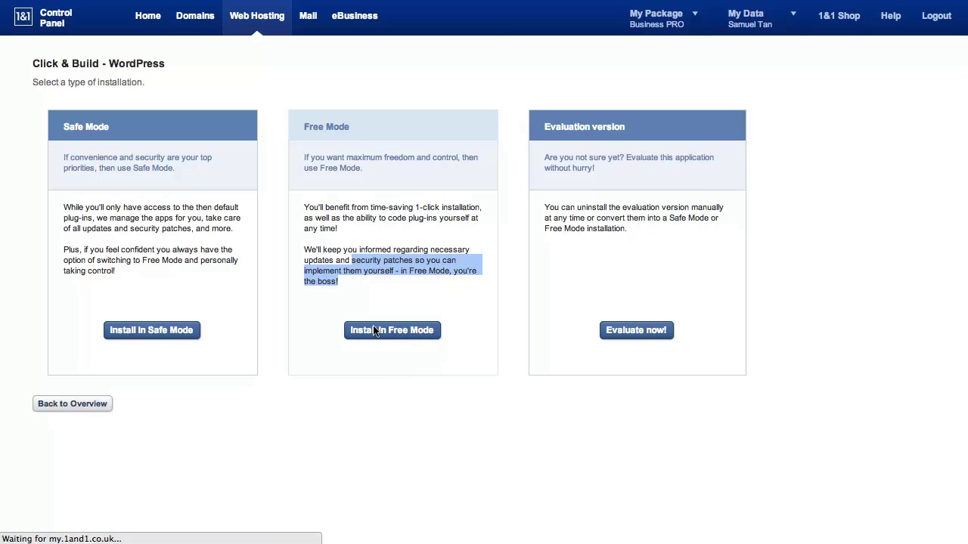
Read through the licence text, accept the Terms of Use and continue.
{"action": "scroll", "coordinate": [349, 209], "scroll_direction": "down", "scroll_amount": 5}
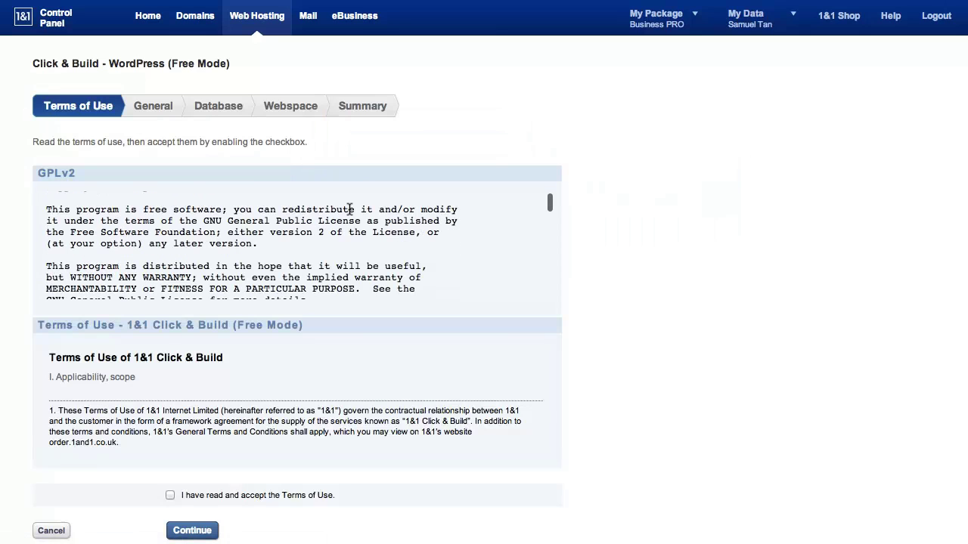
{"action": "scroll", "coordinate": [568, 248], "scroll_direction": "down", "scroll_amount": 2}
{"action": "scroll", "coordinate": [311, 163], "scroll_direction": "down", "scroll_amount": 2}
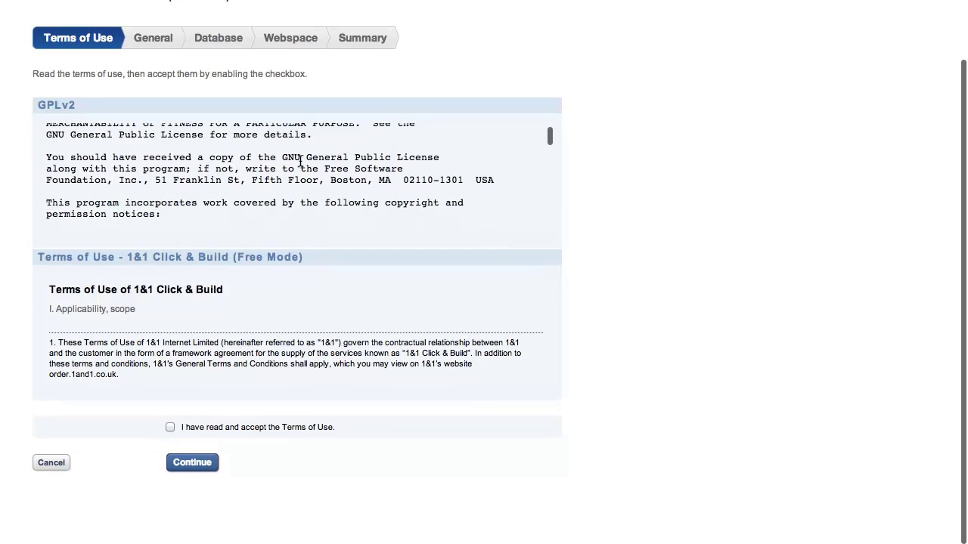
{"action": "scroll", "coordinate": [303, 164], "scroll_direction": "down", "scroll_amount": 2}
{"action": "scroll", "coordinate": [300, 167], "scroll_direction": "down", "scroll_amount": 2}
{"action": "scroll", "coordinate": [300, 166], "scroll_direction": "down", "scroll_amount": 2}
{"action": "scroll", "coordinate": [298, 163], "scroll_direction": "down", "scroll_amount": 2}
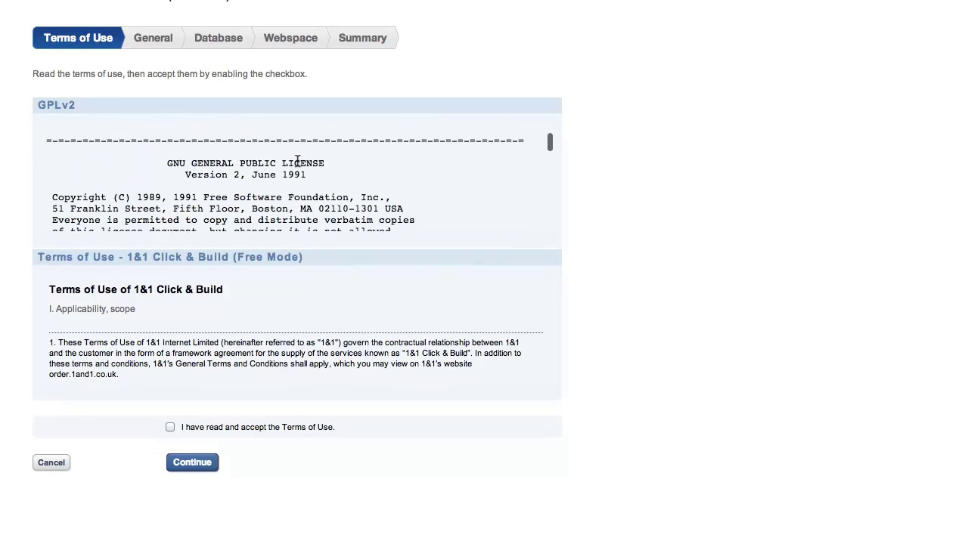
{"action": "scroll", "coordinate": [297, 160], "scroll_direction": "down", "scroll_amount": 1}
{"action": "scroll", "coordinate": [297, 160], "scroll_direction": "down", "scroll_amount": 1}
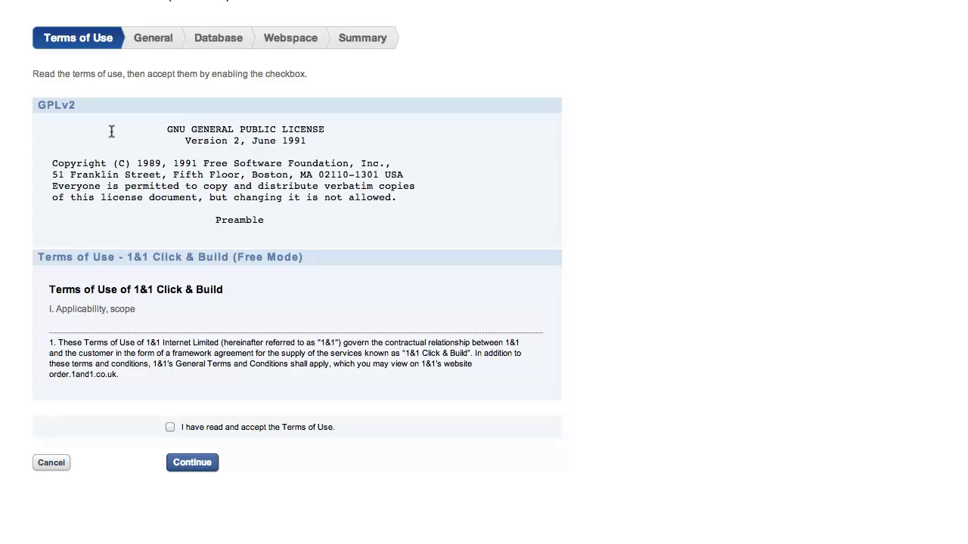
{"action": "scroll", "coordinate": [111, 131], "scroll_direction": "down", "scroll_amount": 2}
{"action": "scroll", "coordinate": [142, 293], "scroll_direction": "down", "scroll_amount": 3}
{"action": "scroll", "coordinate": [142, 293], "scroll_direction": "up", "scroll_amount": 2}
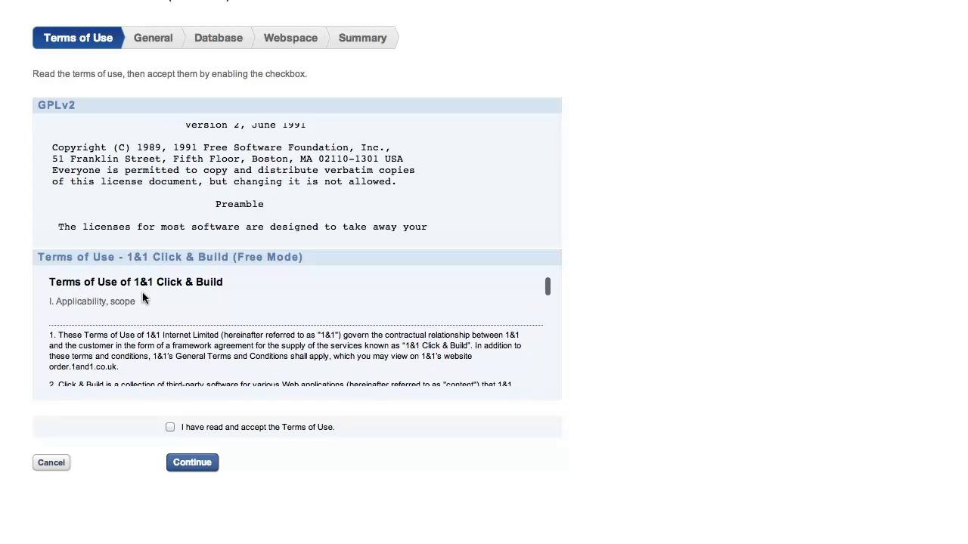
{"action": "scroll", "coordinate": [142, 299], "scroll_direction": "up", "scroll_amount": 2}
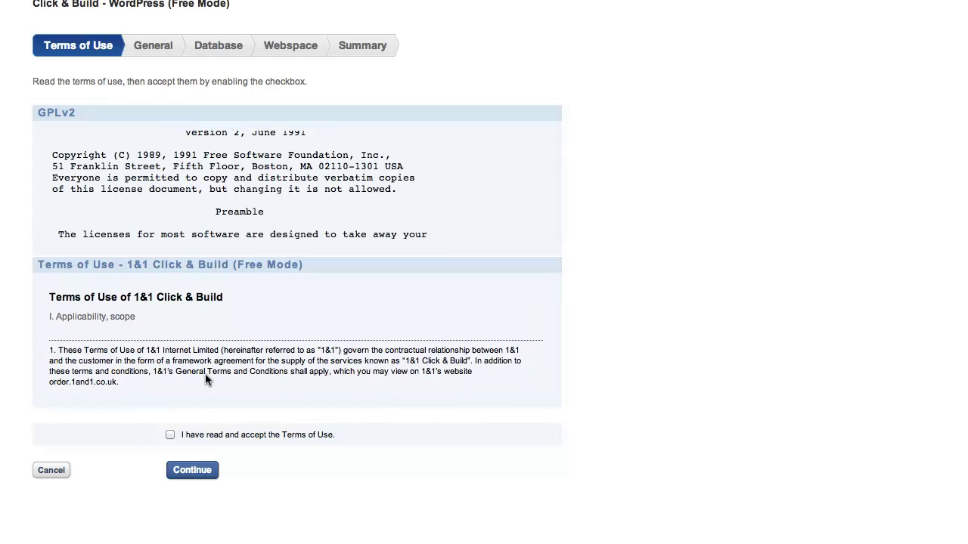
{"action": "scroll", "coordinate": [344, 438], "scroll_direction": "up", "scroll_amount": 2}
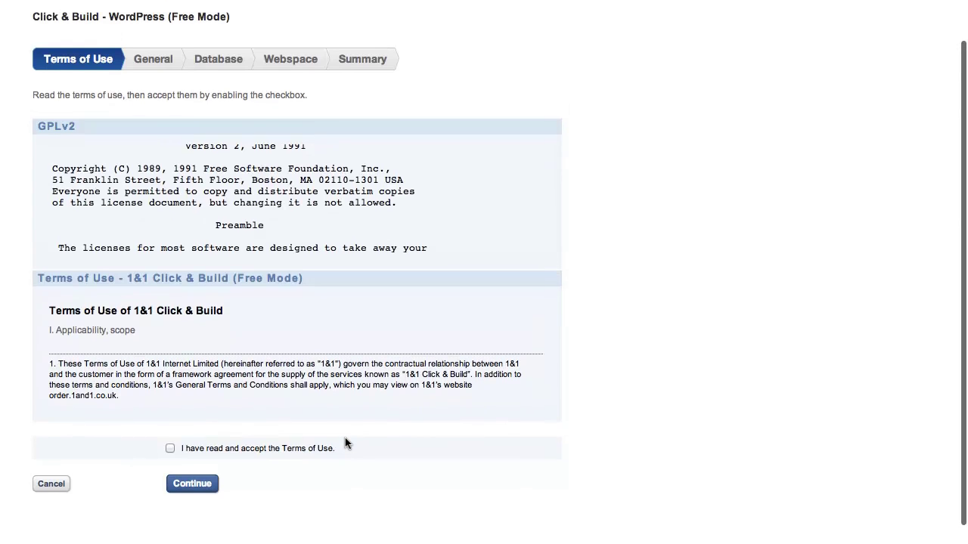
{"action": "left_click", "coordinate": [168, 448]}
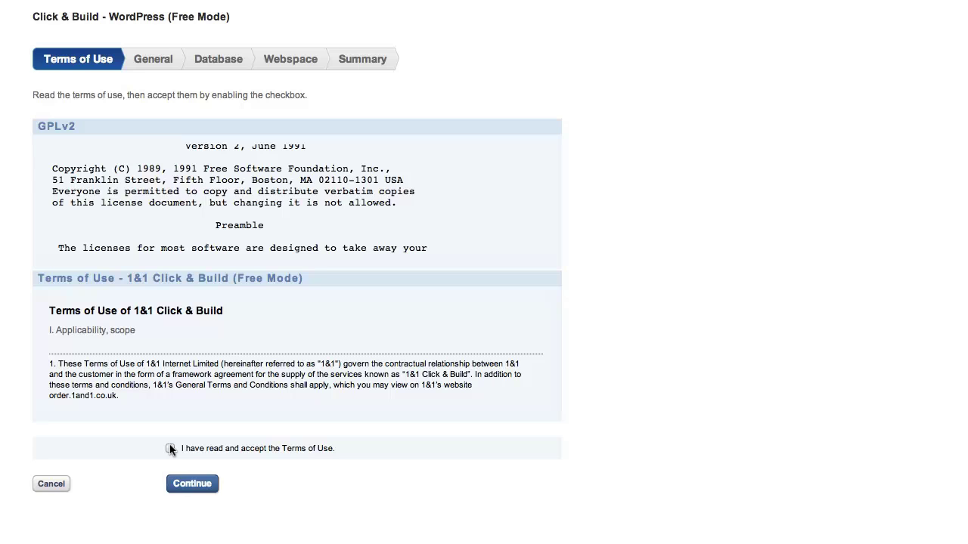
{"action": "left_click", "coordinate": [170, 448]}
{"action": "left_click", "coordinate": [185, 482]}
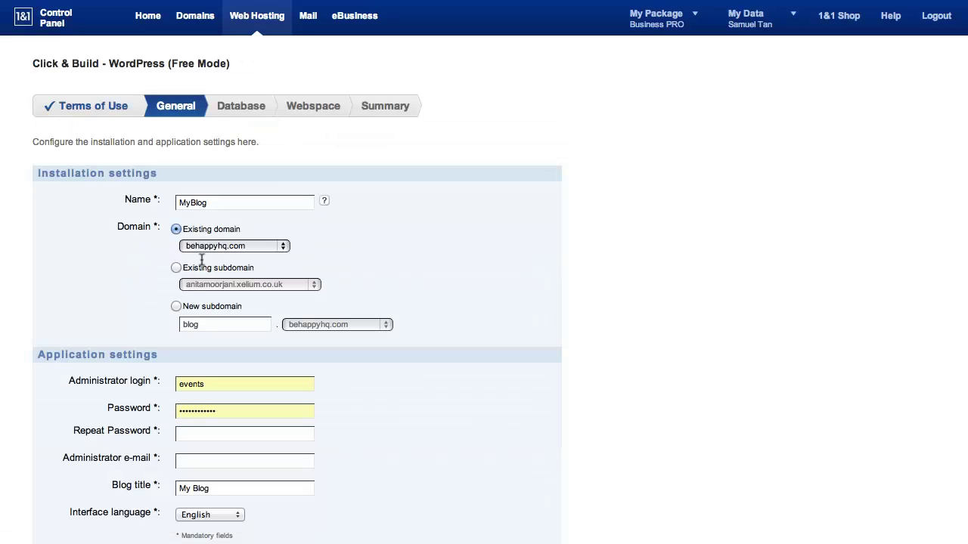
Target the existing subdomain staging.getaprenup.co.uk and rename the application from MyBlog to 'Get A Prenup'.
{"action": "left_click", "coordinate": [176, 269]}
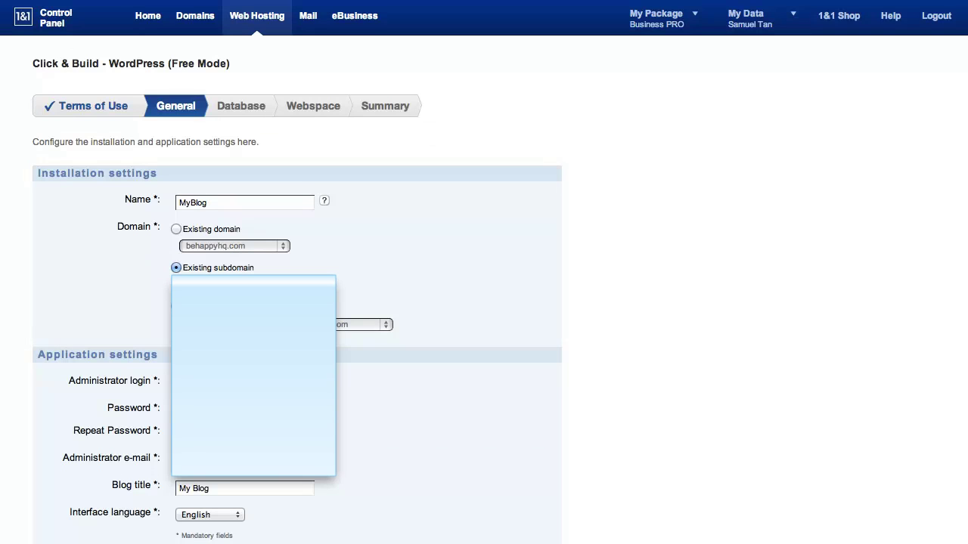
{"action": "left_click", "coordinate": [443, 334]}
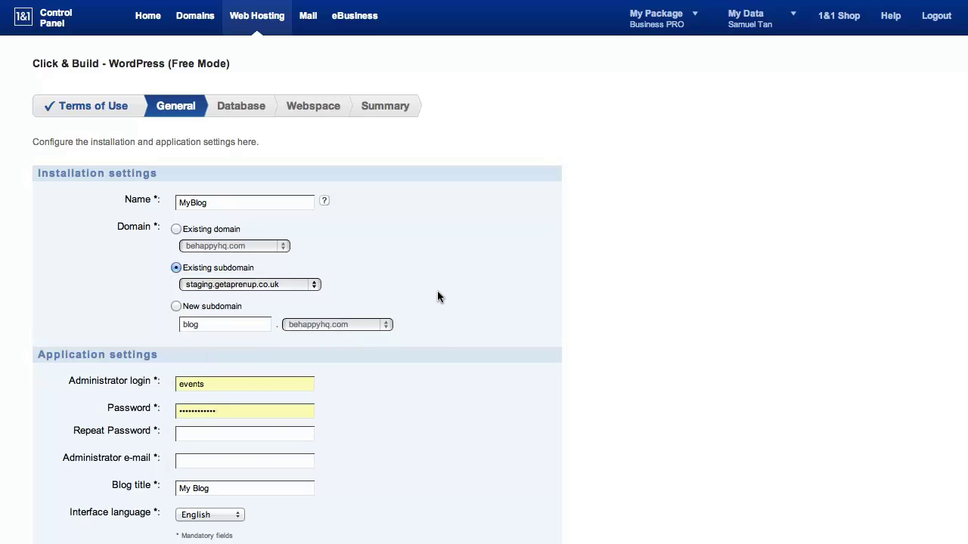
{"action": "double_click", "coordinate": [233, 201]}
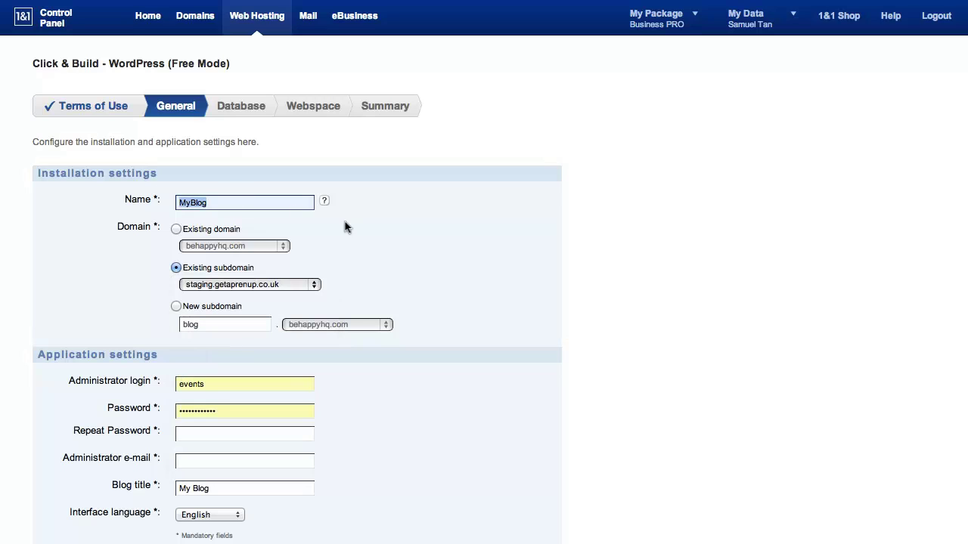
{"action": "scroll", "coordinate": [407, 237], "scroll_direction": "down", "scroll_amount": 2}
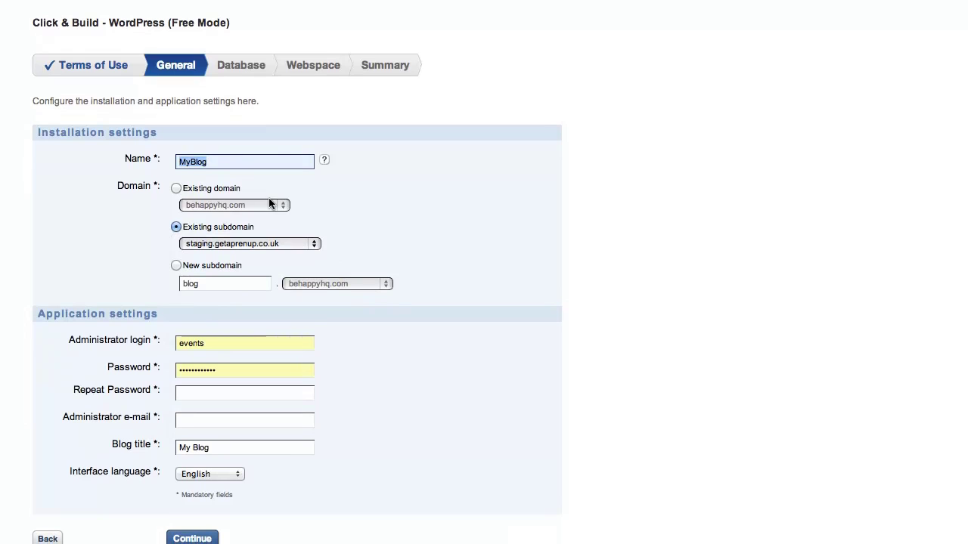
{"action": "type", "text": "Get"}
{"action": "type", "text": " A P"}
{"action": "type", "text": "renup"}
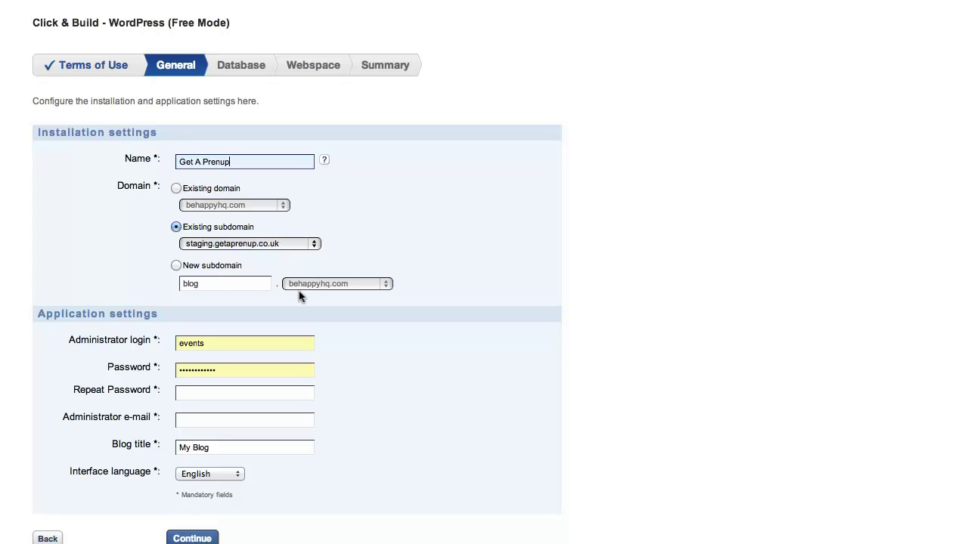
Replace the prefilled administrator login and enter the administrator password.
{"action": "scroll", "coordinate": [424, 370], "scroll_direction": "down", "scroll_amount": 1}
{"action": "double_click", "coordinate": [228, 302]}
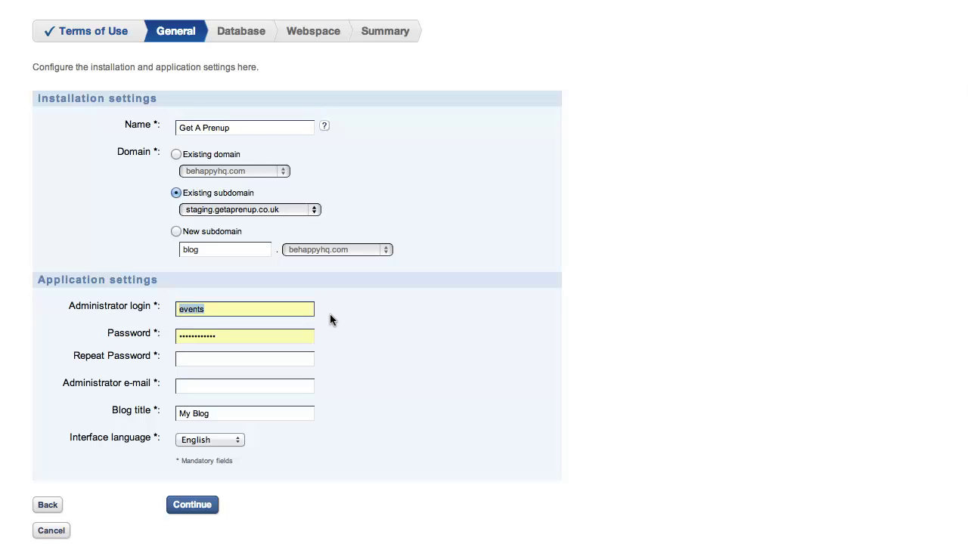
{"action": "key", "text": "BackSpace"}
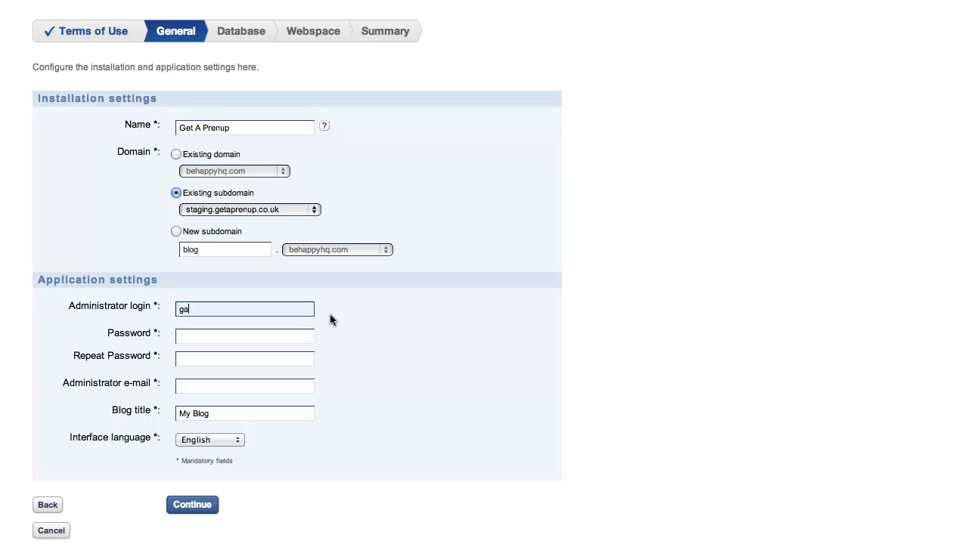
{"action": "key", "text": "Tab"}
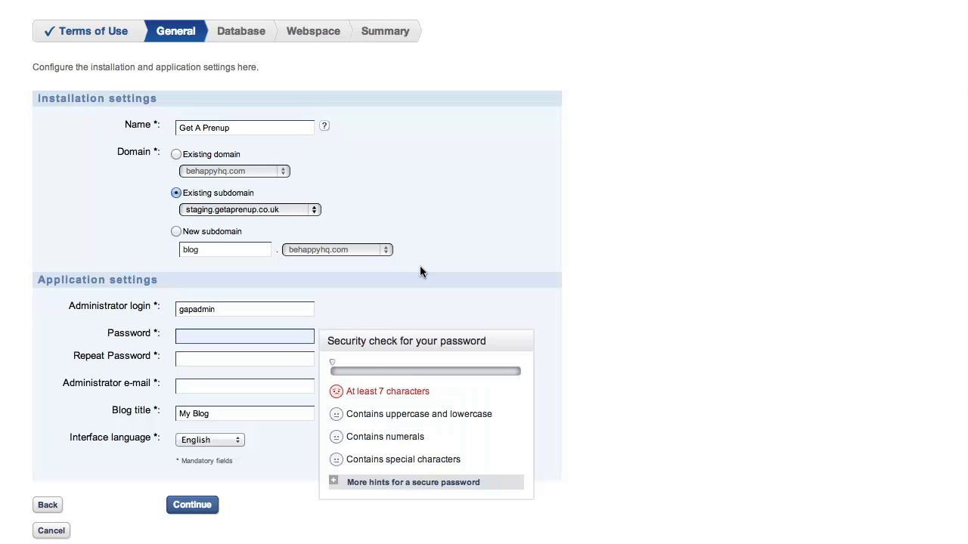
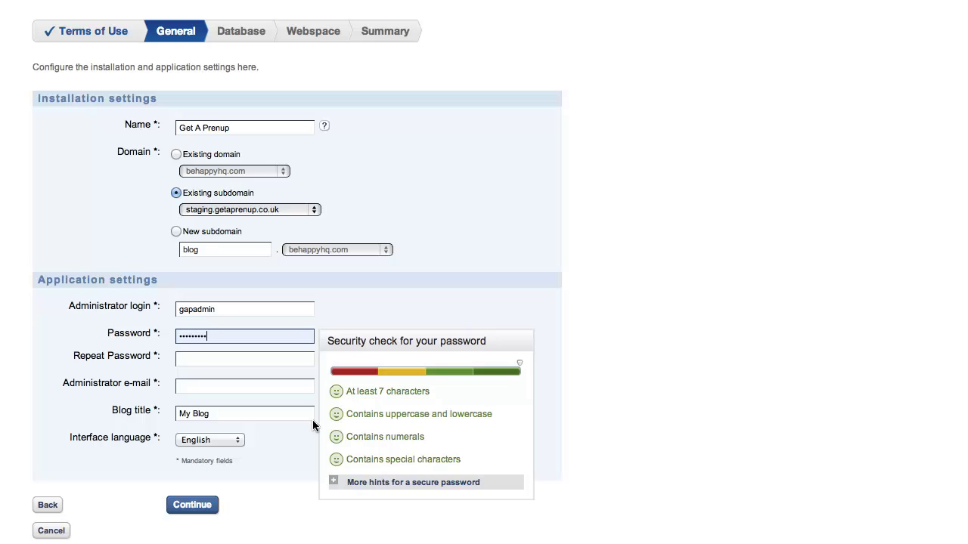
Fill the repeated password and administrator e-mail, then type blog title 'Get A Prenup'.
{"action": "left_click", "coordinate": [262, 358]}
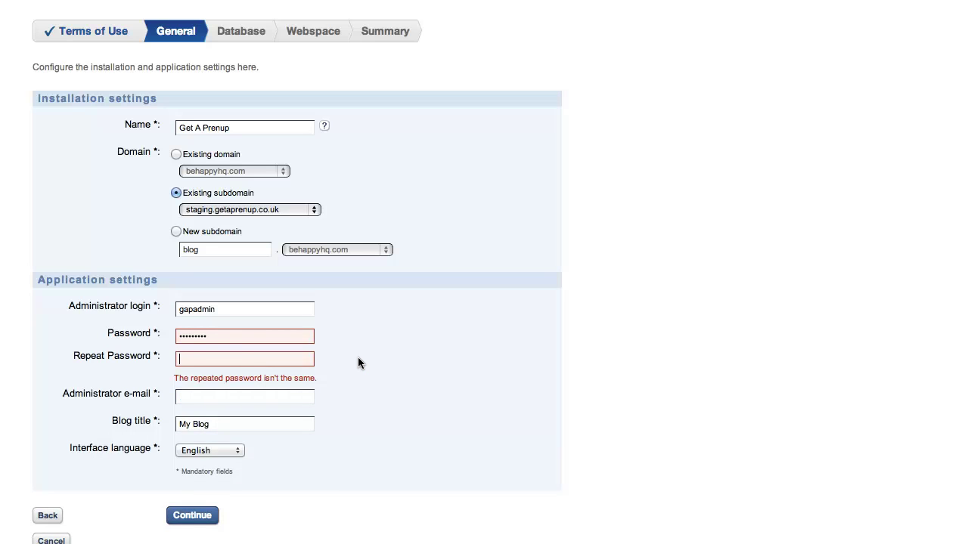
{"action": "type", "text": "s"}
{"action": "left_click", "coordinate": [249, 384]}
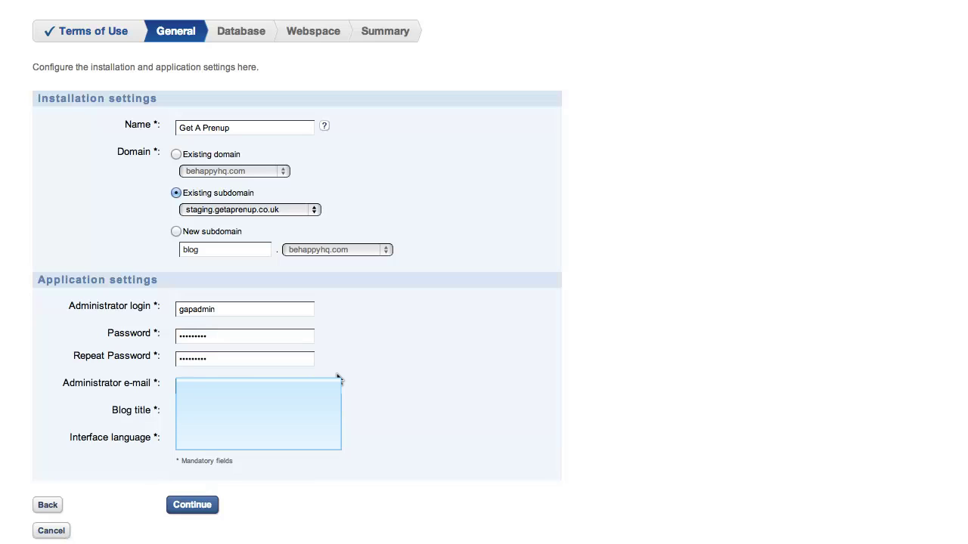
{"action": "left_click", "coordinate": [272, 422]}
{"action": "key", "text": "Tab"}
{"action": "type", "text": "G"}
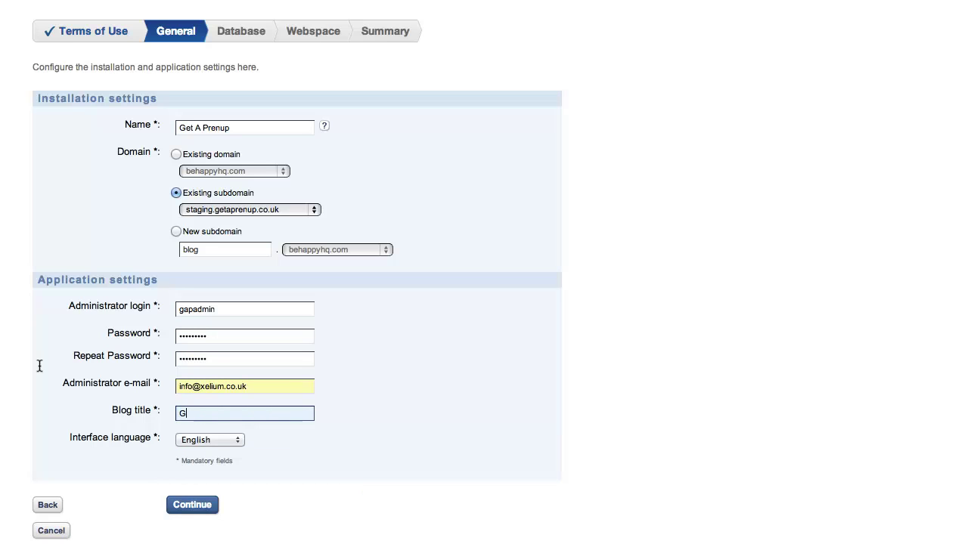
{"action": "type", "text": "et"}
{"action": "type", "text": " A Prenup"}
Submit the settings and remove the spaces so the name reads GetAPrenup.
{"action": "scroll", "coordinate": [454, 400], "scroll_direction": "down", "scroll_amount": 2}
{"action": "left_click", "coordinate": [189, 481]}
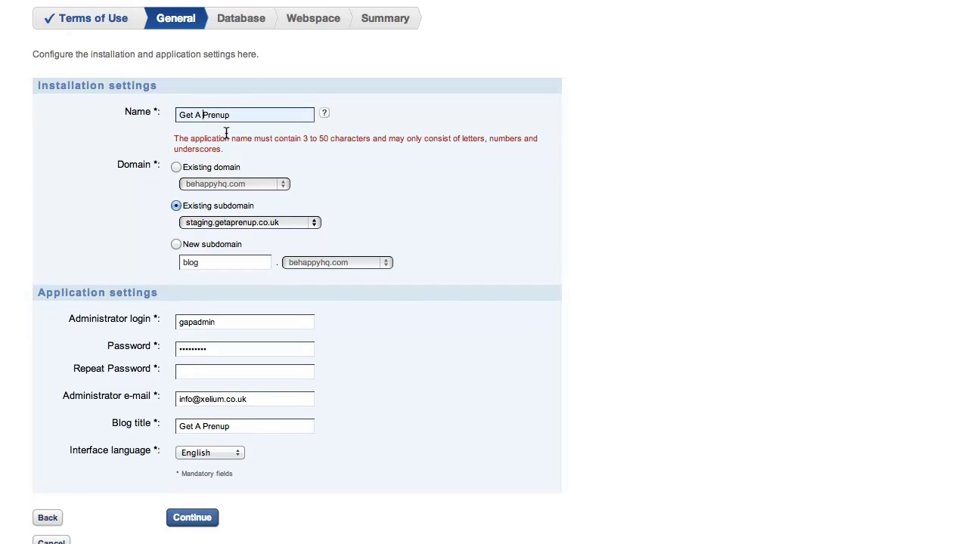
{"action": "key", "text": "BackSpace"}
{"action": "key", "text": "BackSpace"}
{"action": "left_click", "coordinate": [259, 108]}
Re-enter the repeated administrator password and submit the corrected general settings.
{"action": "scroll", "coordinate": [186, 184], "scroll_direction": "down", "scroll_amount": 1}
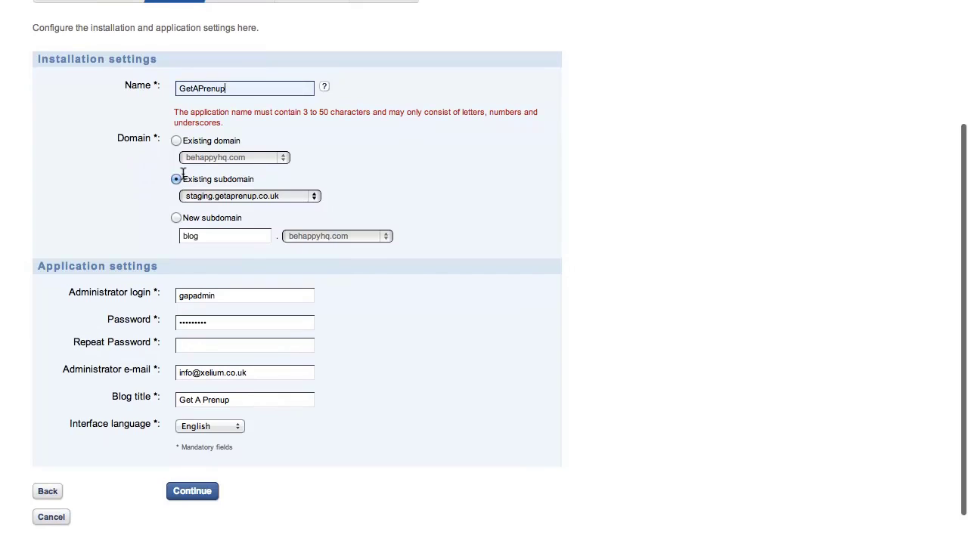
{"action": "scroll", "coordinate": [209, 286], "scroll_direction": "down", "scroll_amount": 1}
{"action": "left_click", "coordinate": [202, 324]}
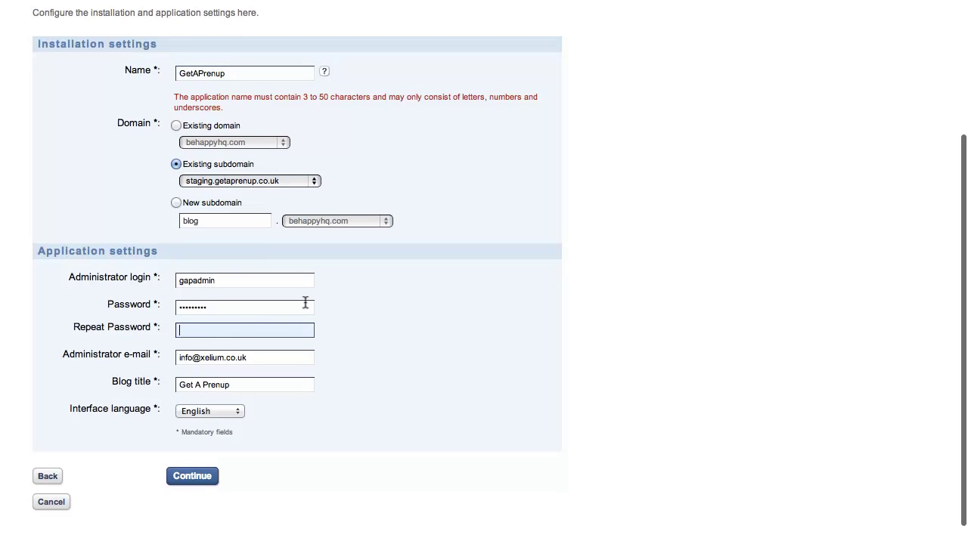
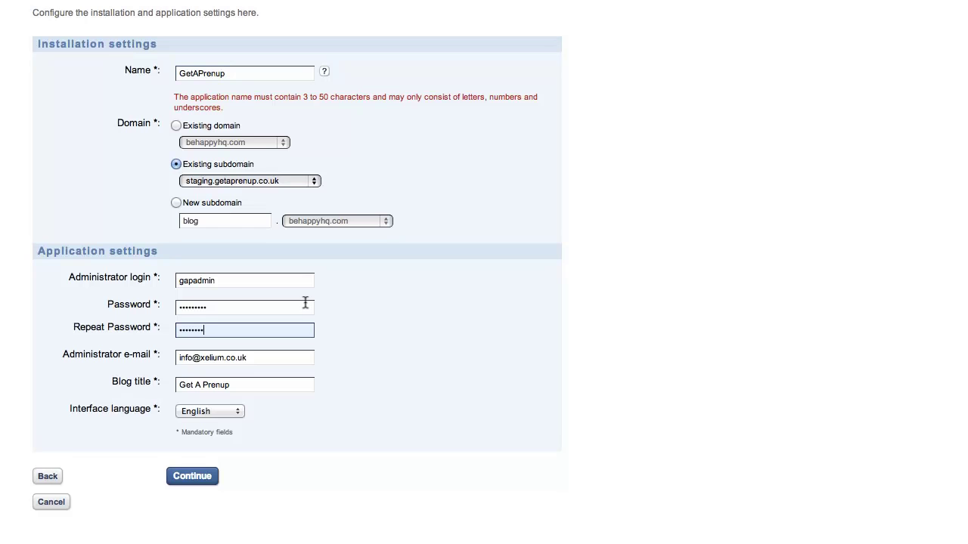
{"action": "scroll", "coordinate": [398, 406], "scroll_direction": "down", "scroll_amount": 1}
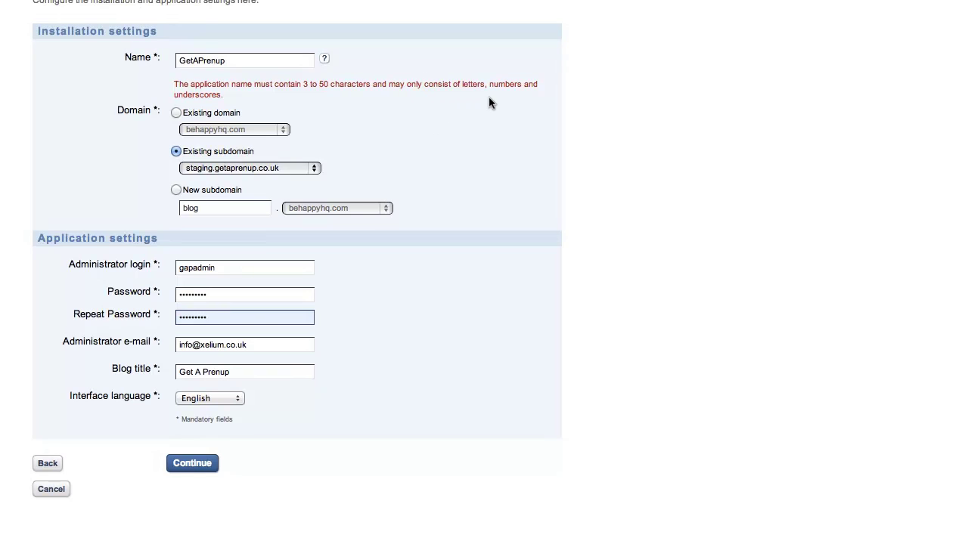
{"action": "left_click", "coordinate": [189, 461]}
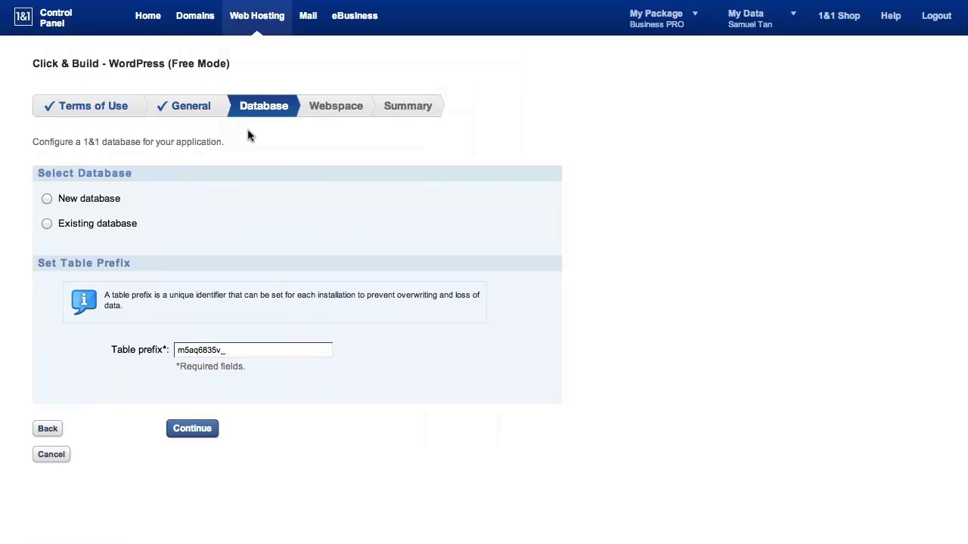
Select New database, leaving the table prefix at its original m5aq6835v_.
{"action": "left_click", "coordinate": [48, 223]}
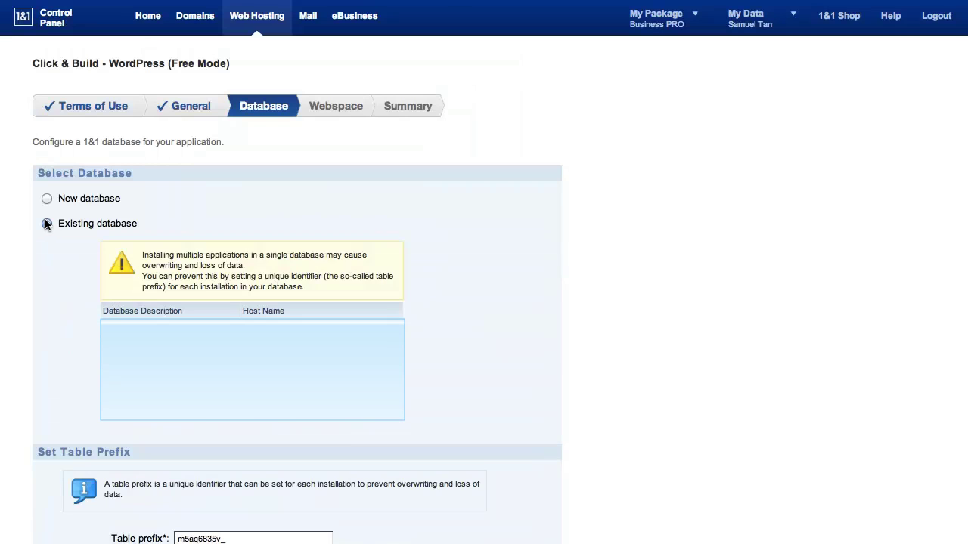
{"action": "left_click", "coordinate": [47, 199]}
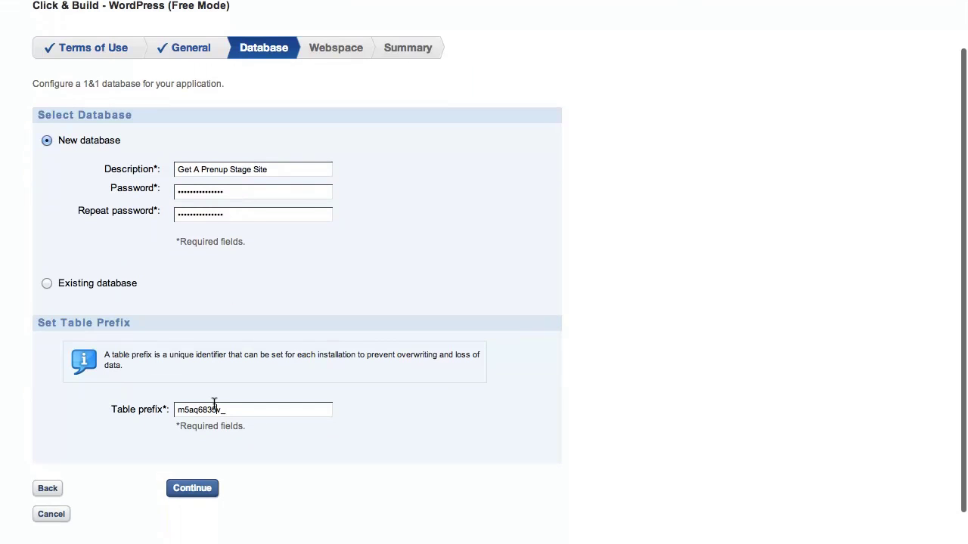
{"action": "left_click", "coordinate": [218, 409]}
{"action": "key", "text": "BackSpace"}
{"action": "key", "text": "BackSpace"}
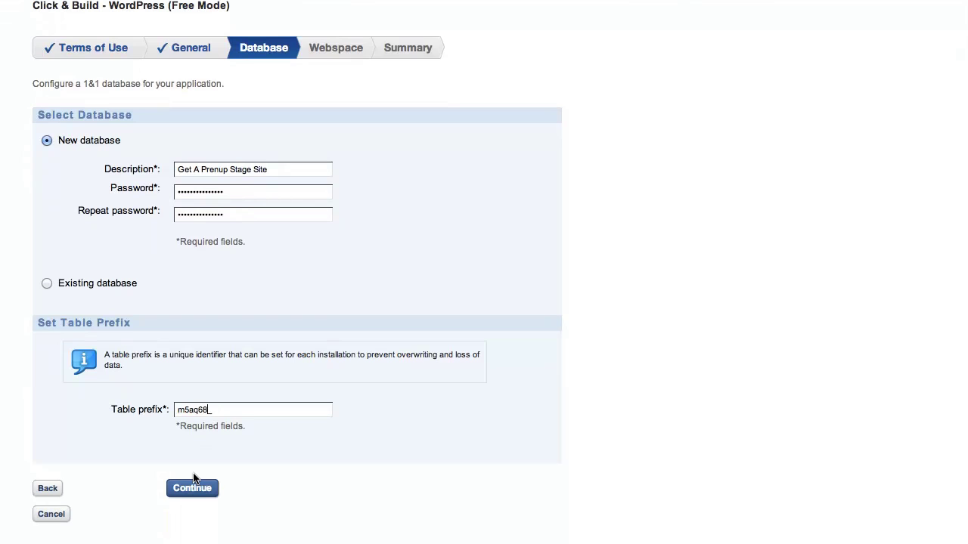
{"action": "key", "text": "BackSpace"}
{"action": "key", "text": "BackSpace"}
{"action": "key", "text": "BackSpace"}
{"action": "key", "text": "ctrl+z"}
{"action": "left_click", "coordinate": [258, 409]}
{"action": "scroll", "coordinate": [242, 420], "scroll_direction": "up", "scroll_amount": 1}
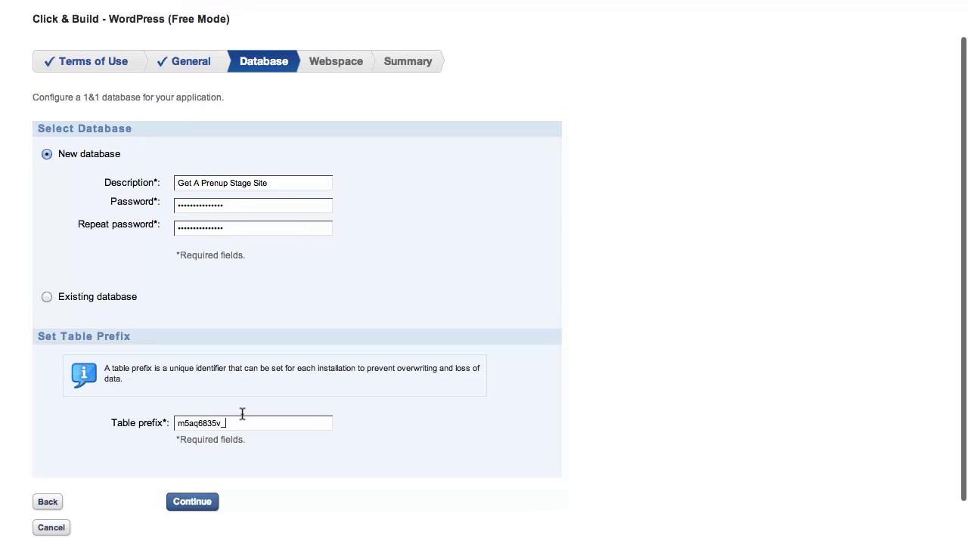
{"action": "scroll", "coordinate": [346, 263], "scroll_direction": "down", "scroll_amount": 2}
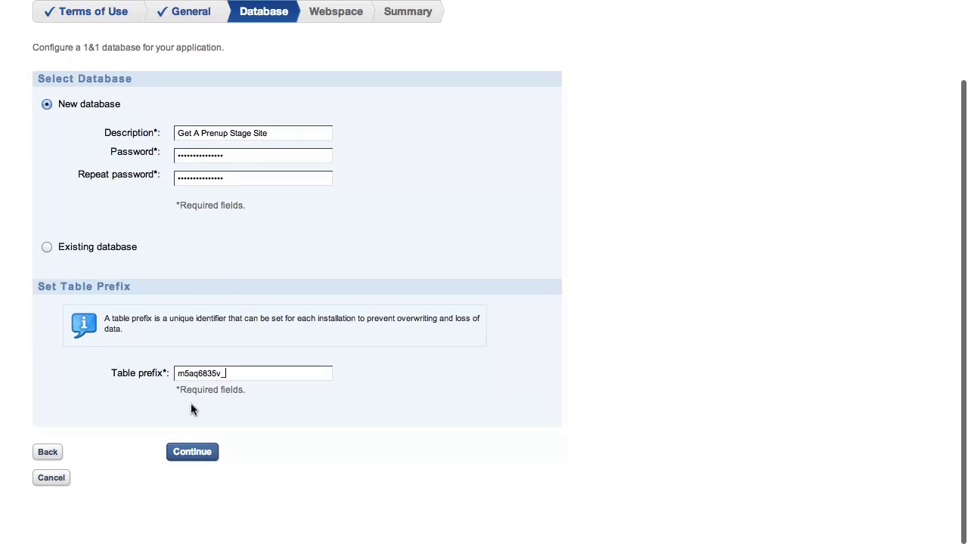
Submit the database settings and change the install directory to /GetAPrenupStaging.
{"action": "left_click", "coordinate": [193, 452]}
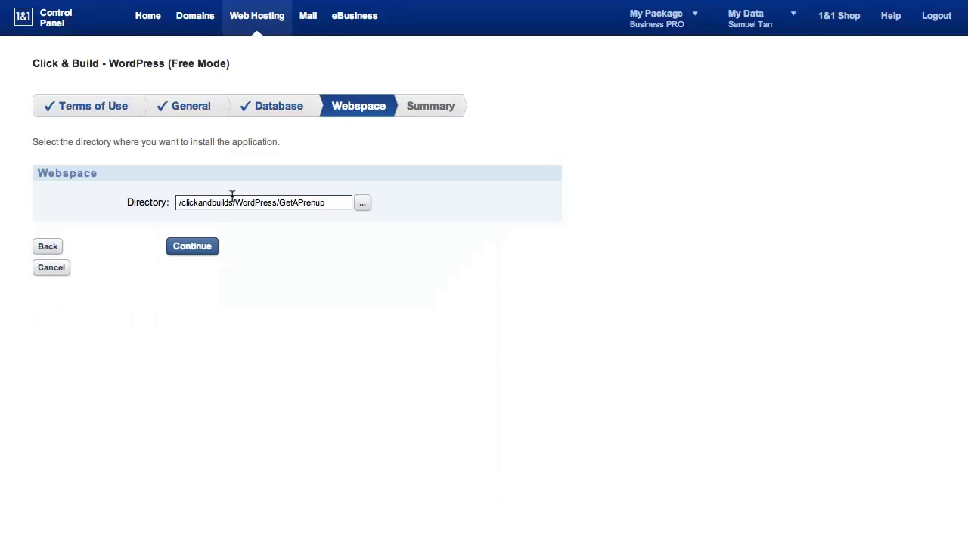
{"action": "left_click", "coordinate": [232, 196]}
{"action": "left_click_drag", "start_coordinate": [277, 198], "coordinate": [133, 199]}
{"action": "key", "text": "BackSpace"}
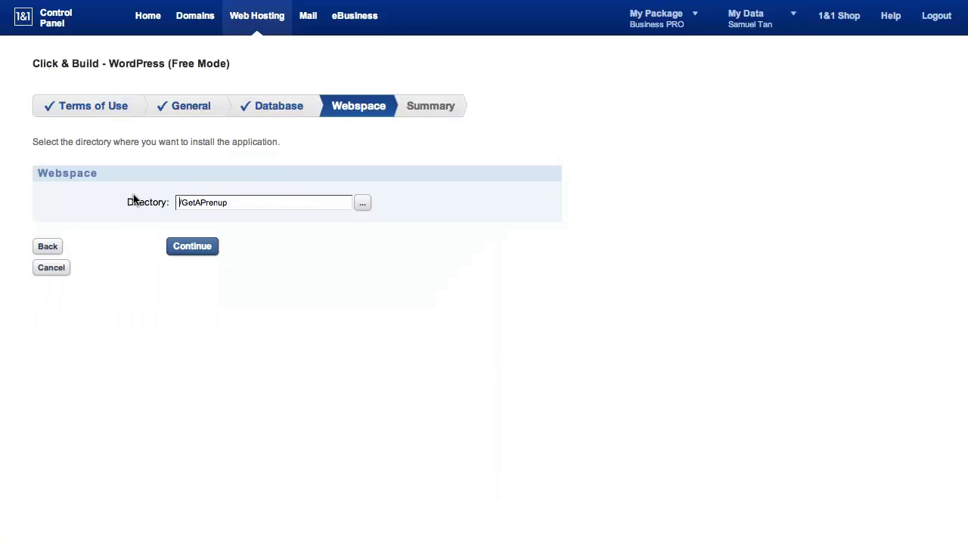
{"action": "left_click", "coordinate": [243, 194]}
{"action": "type", "text": "ging"}
Review the summary for WordPress 3.8.0 Free Mode on staging.getaprenup.co.uk, selecting its text.
{"action": "left_click", "coordinate": [197, 241]}
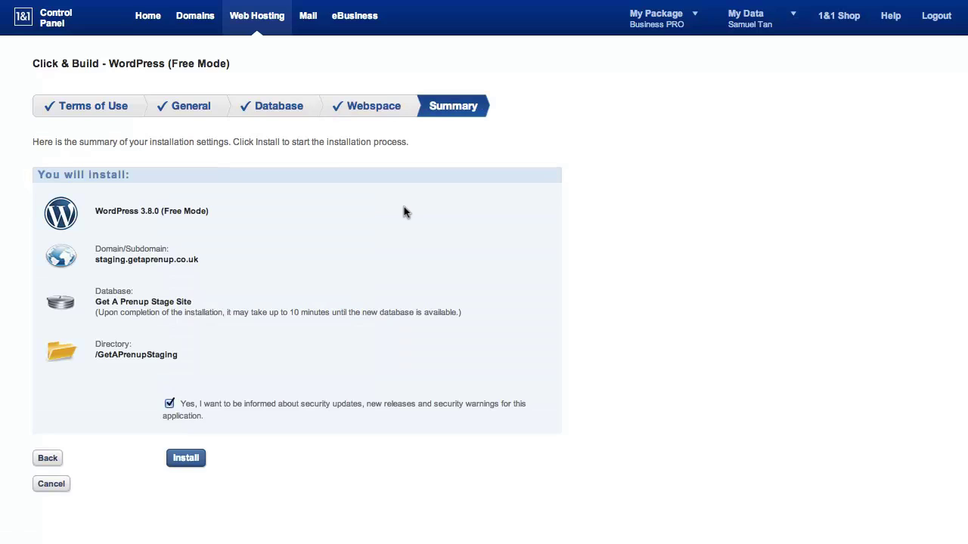
{"action": "scroll", "coordinate": [404, 207], "scroll_direction": "down", "scroll_amount": 1}
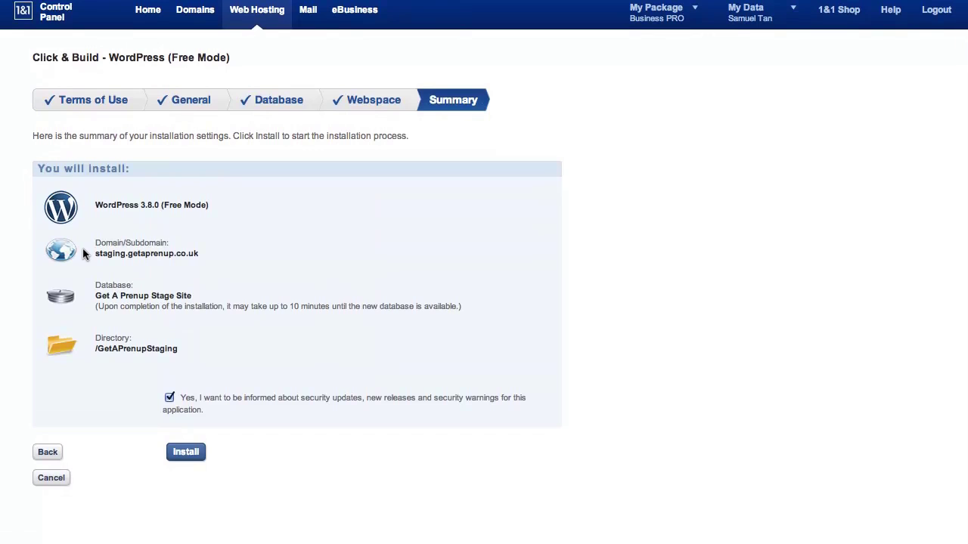
{"action": "scroll", "coordinate": [151, 227], "scroll_direction": "down", "scroll_amount": 1}
{"action": "left_click_drag", "start_coordinate": [187, 354], "coordinate": [51, 196]}
{"action": "right_click", "coordinate": [243, 285]}
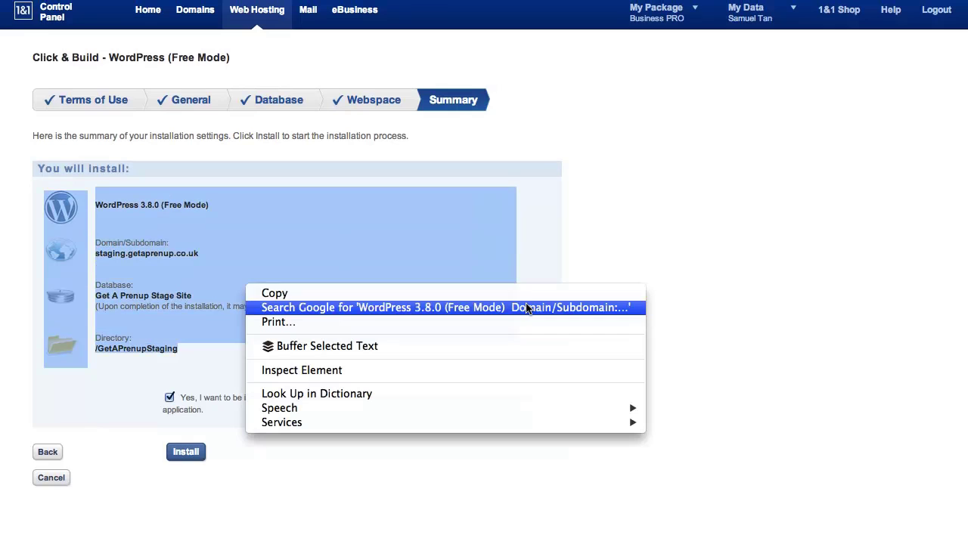
{"action": "left_click", "coordinate": [578, 241]}
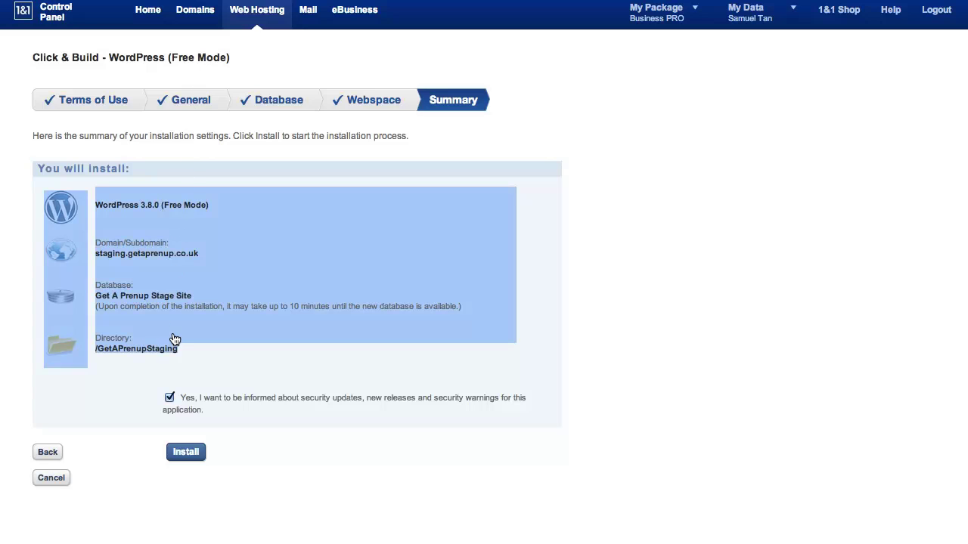
Install WordPress and confirm GetAPrenup appears under My applications with Installing status.
{"action": "left_click", "coordinate": [172, 450]}
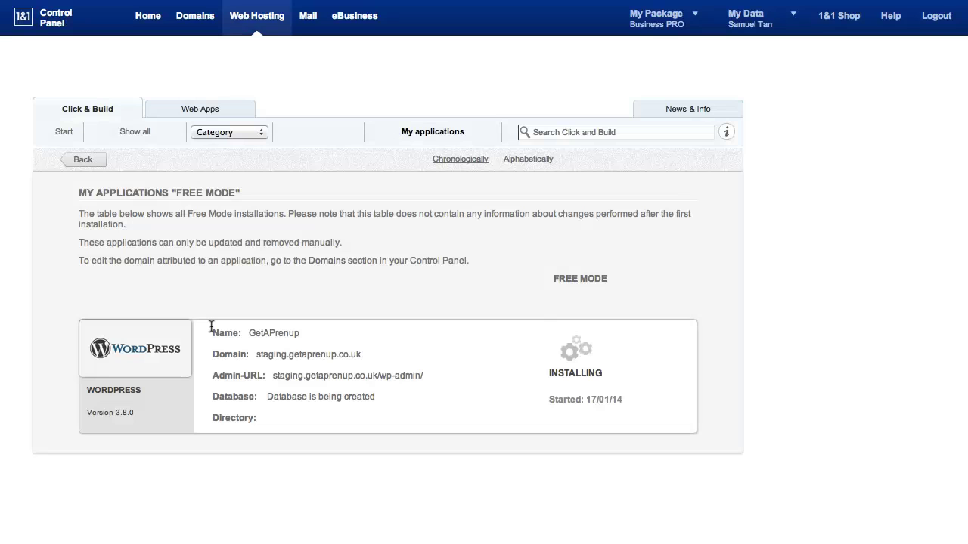
{"action": "mouse_move", "coordinate": [210, 327]}
{"action": "left_mouse_down"}
{"action": "mouse_move", "coordinate": [241, 407]}
{"action": "mouse_move", "coordinate": [255, 417]}
{"action": "left_mouse_up"}
{"action": "left_click", "coordinate": [273, 418]}
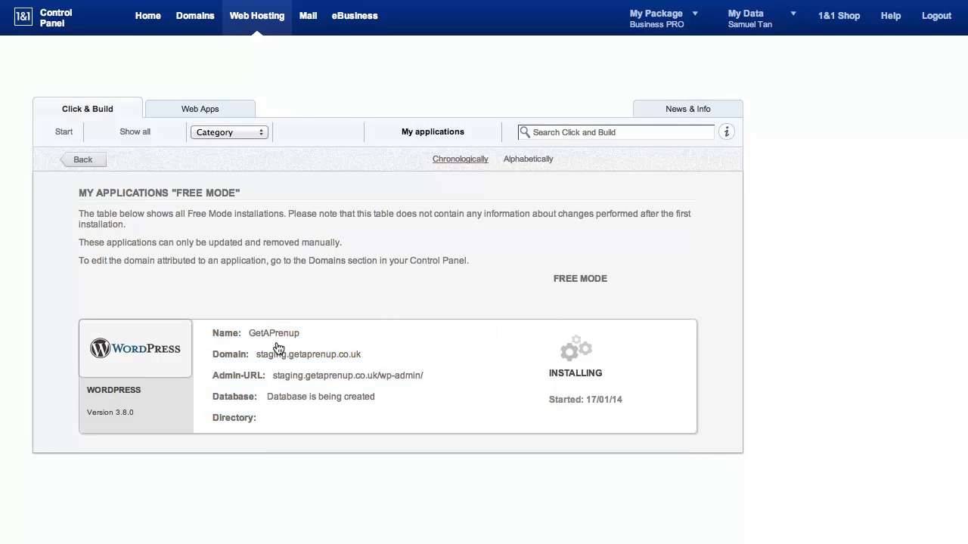